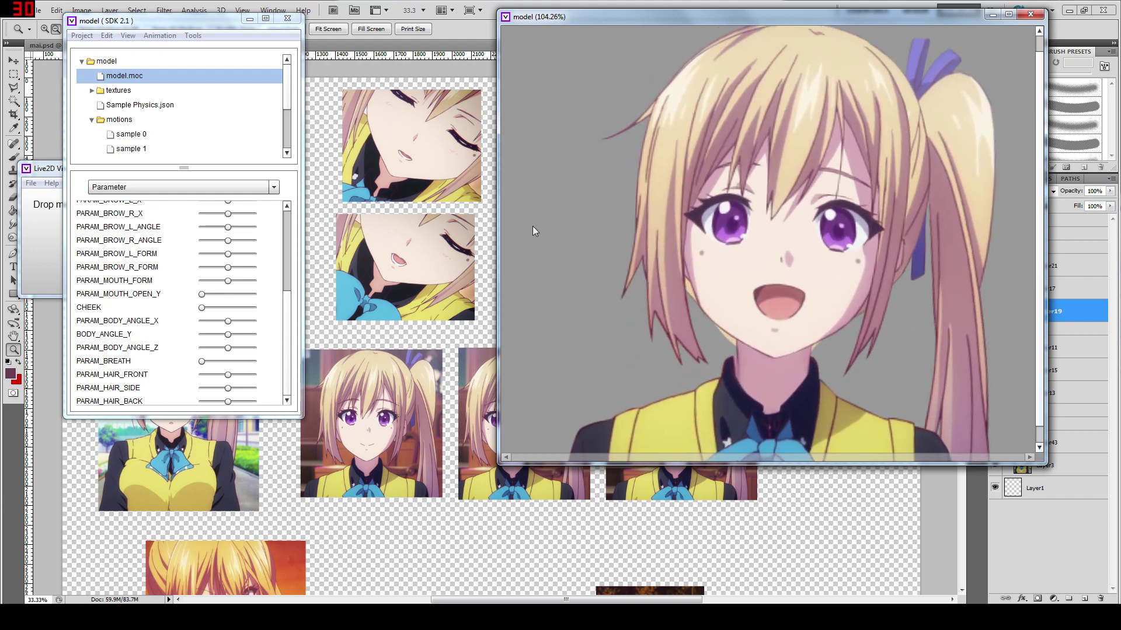
# Step: Shift the model preview right, close the model's parameter panel, and dismiss the Live2D Viewer
pyautogui.moveTo(573, 16); pyautogui.dragTo(746, 25)
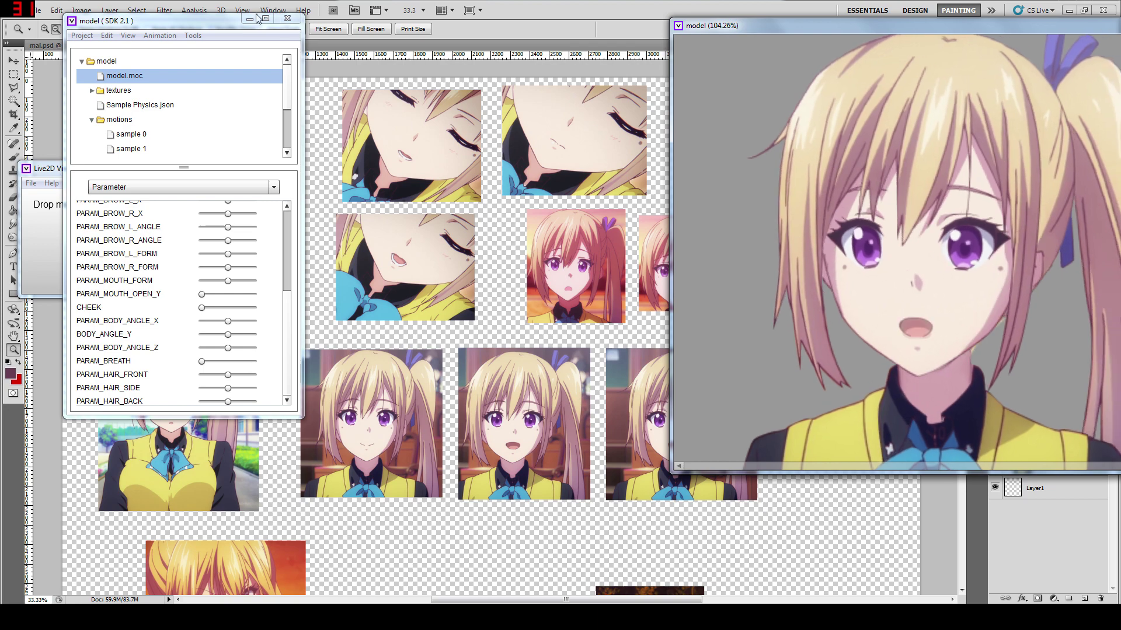
pyautogui.click(287, 18)
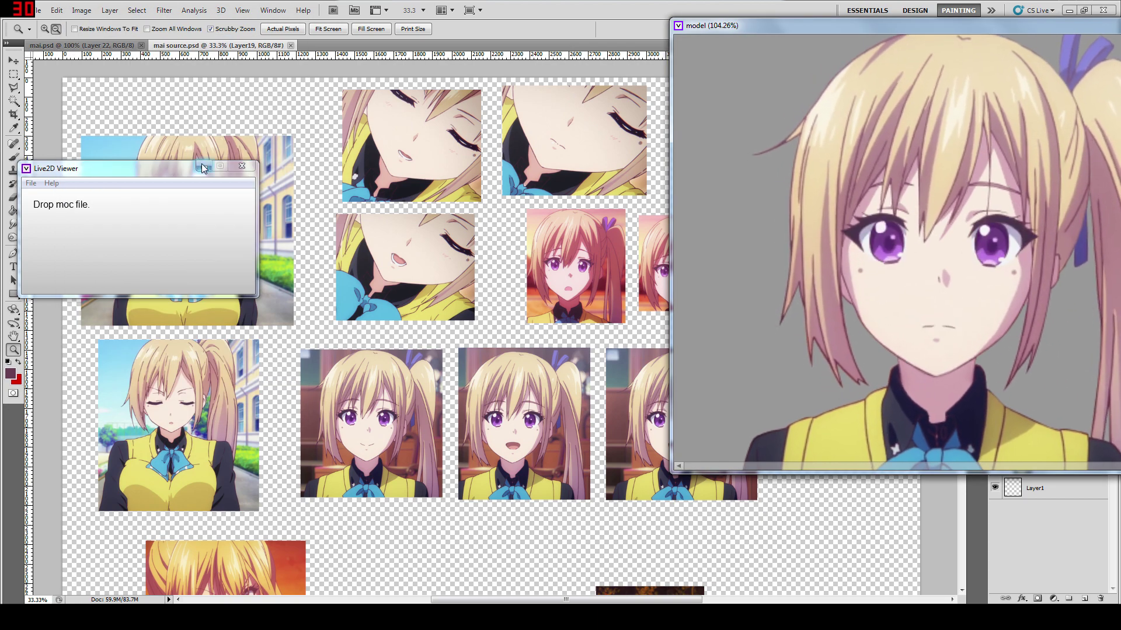
pyautogui.click(203, 167)
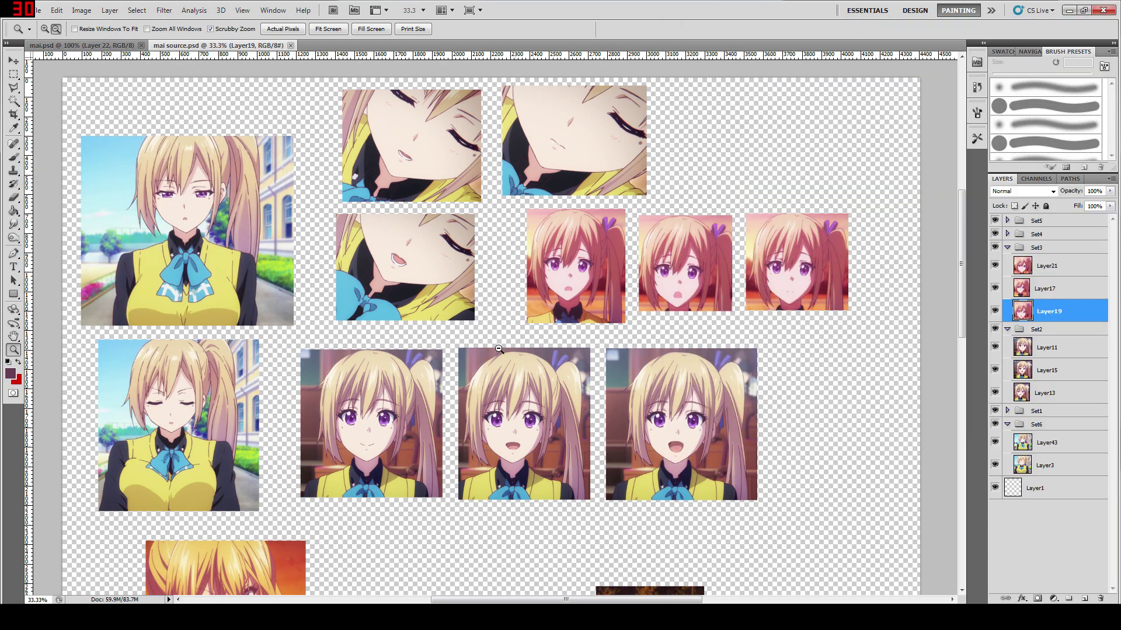
# Step: Scroll through the mai source.psd screenshot sheet, then switch over to the model in Cubism Modeler
pyautogui.scroll(-1, 502, 349)
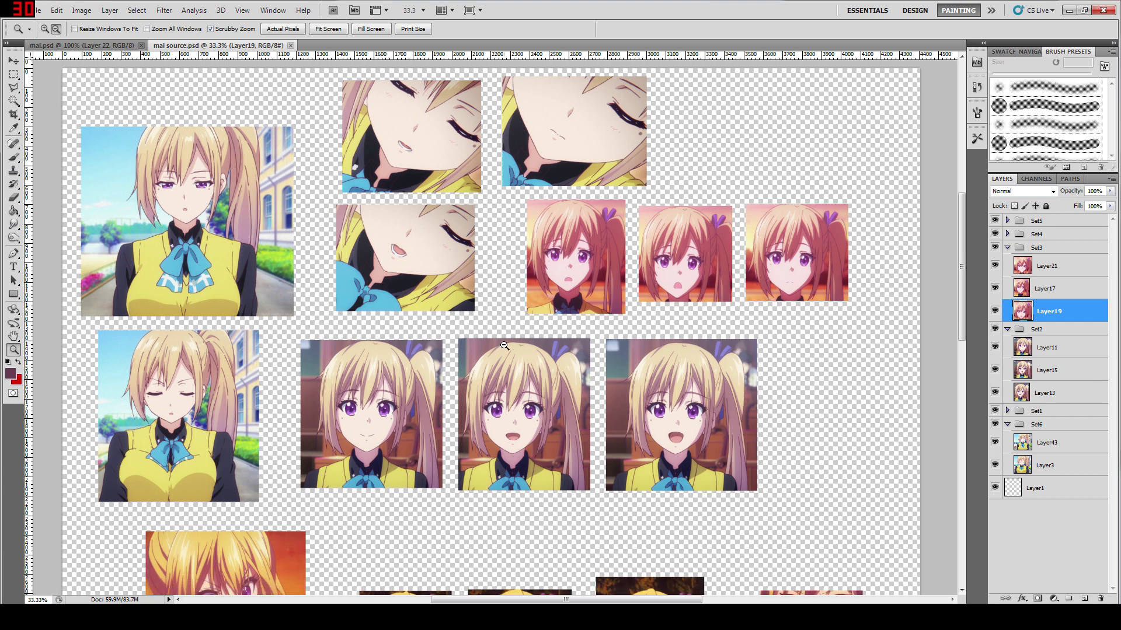
pyautogui.scroll(1, 504, 346)
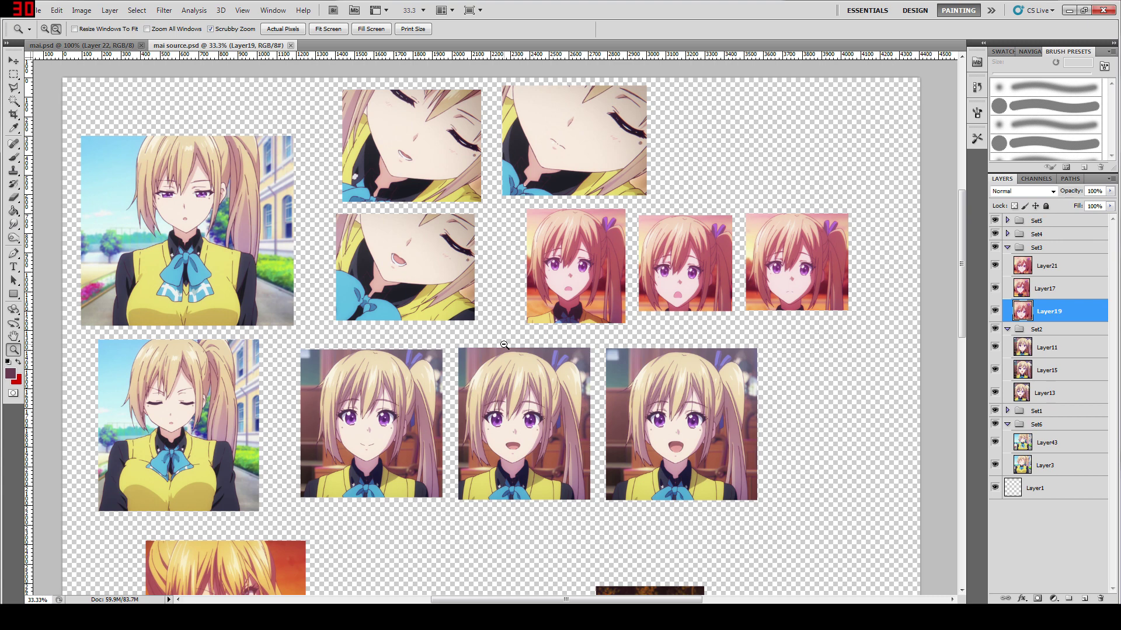
pyautogui.scroll(1, 497, 462)
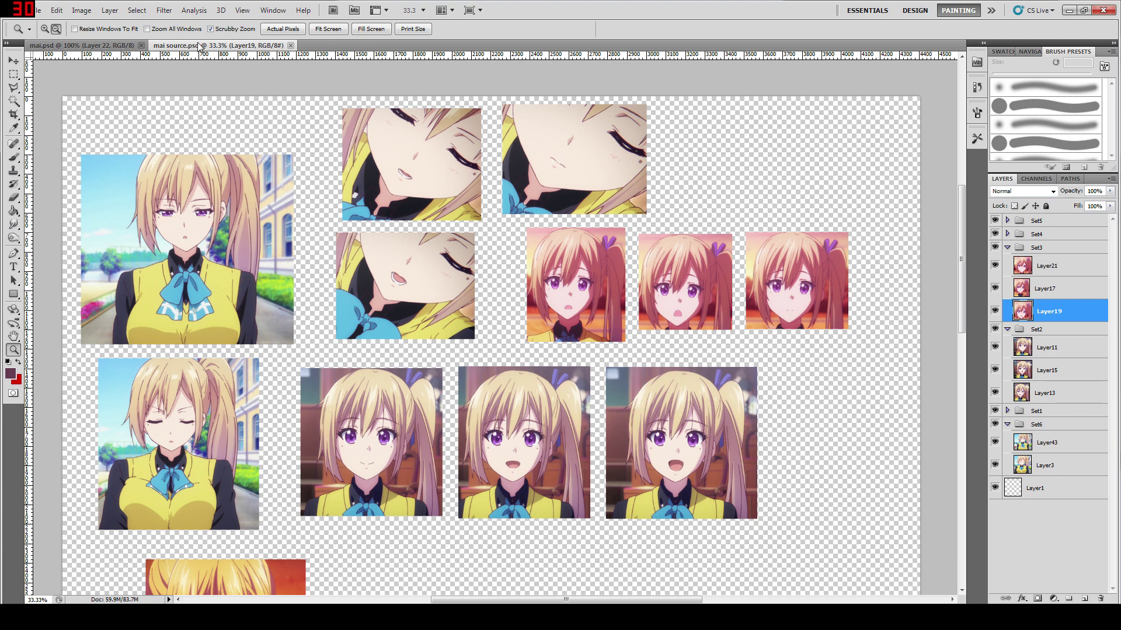
pyautogui.scroll(-2, 390, 443)
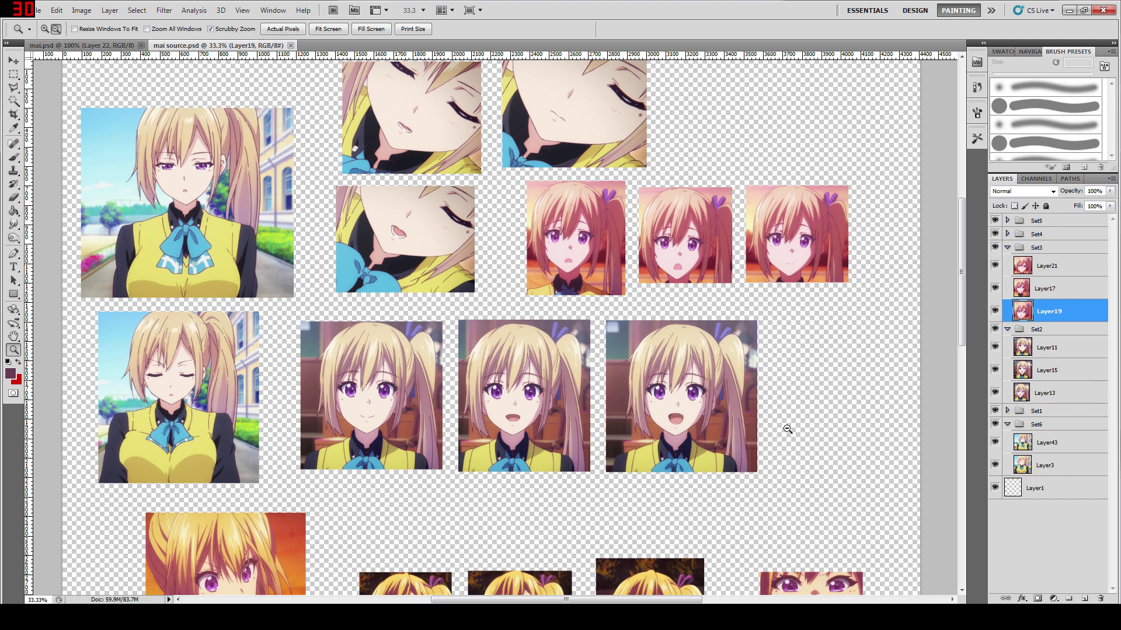
pyautogui.scroll(2, 793, 425)
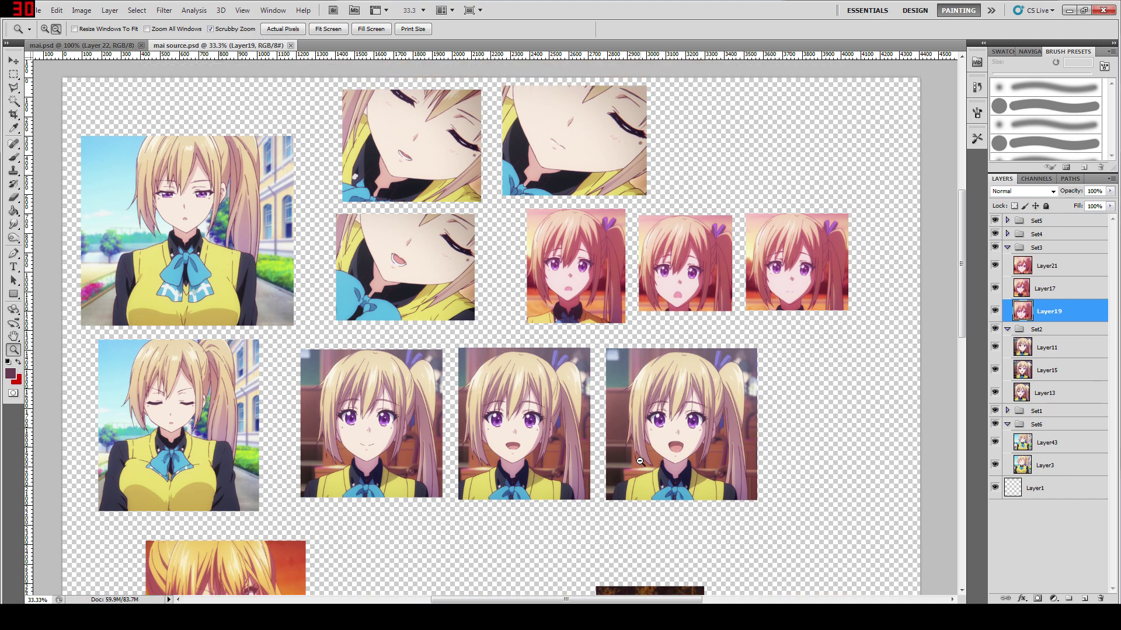
pyautogui.scroll(-10, 708, 304)
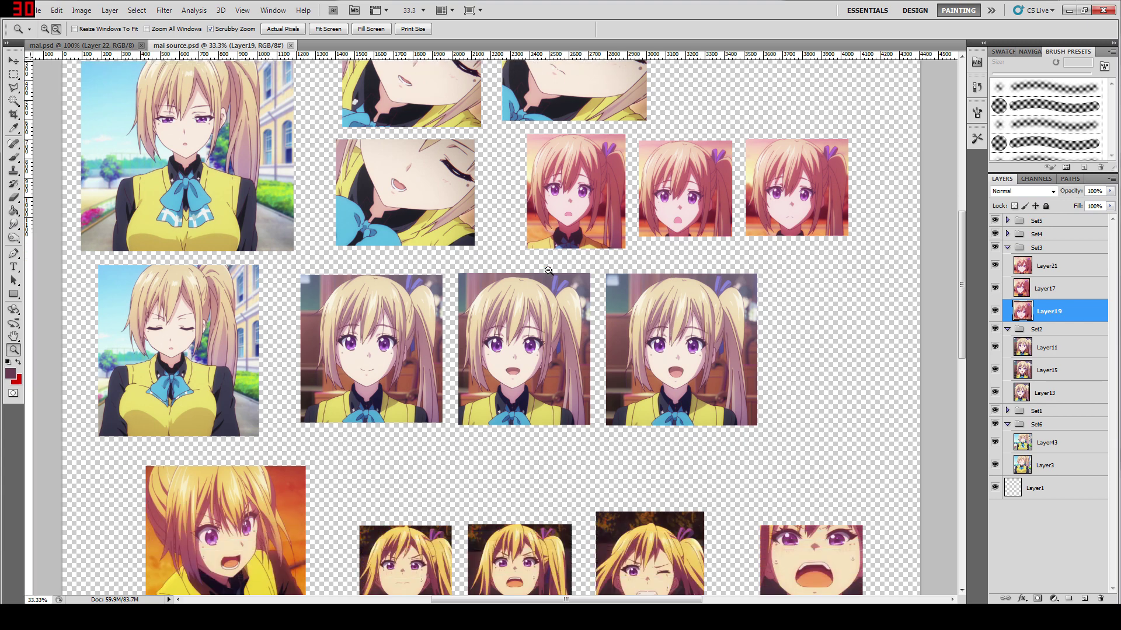
pyautogui.scroll(-3, 478, 287)
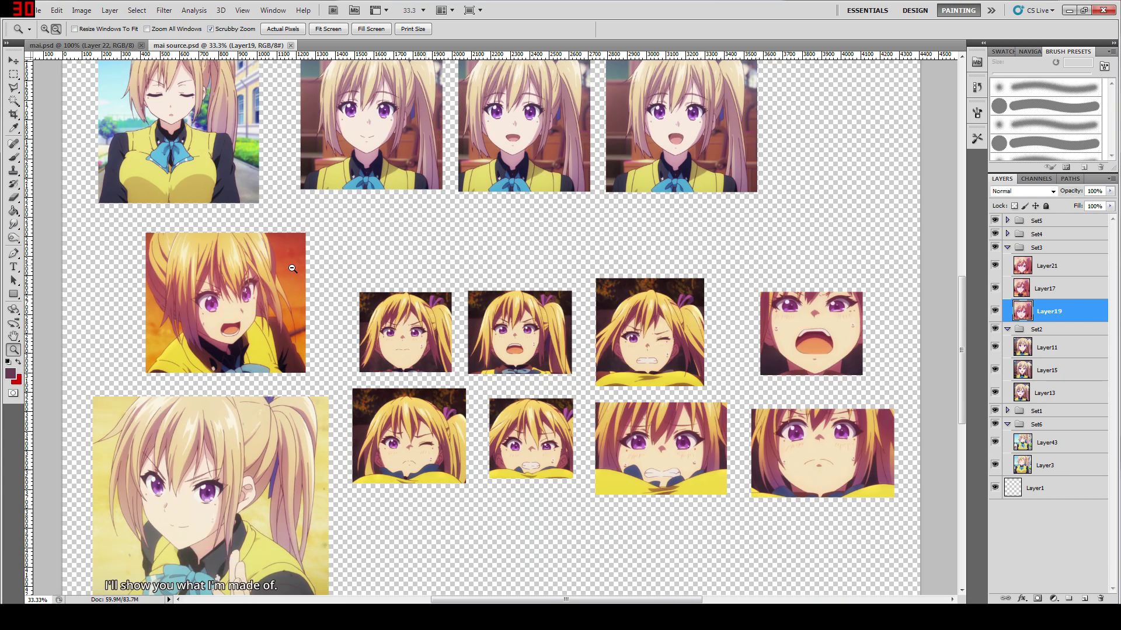
pyautogui.scroll(12, 806, 413)
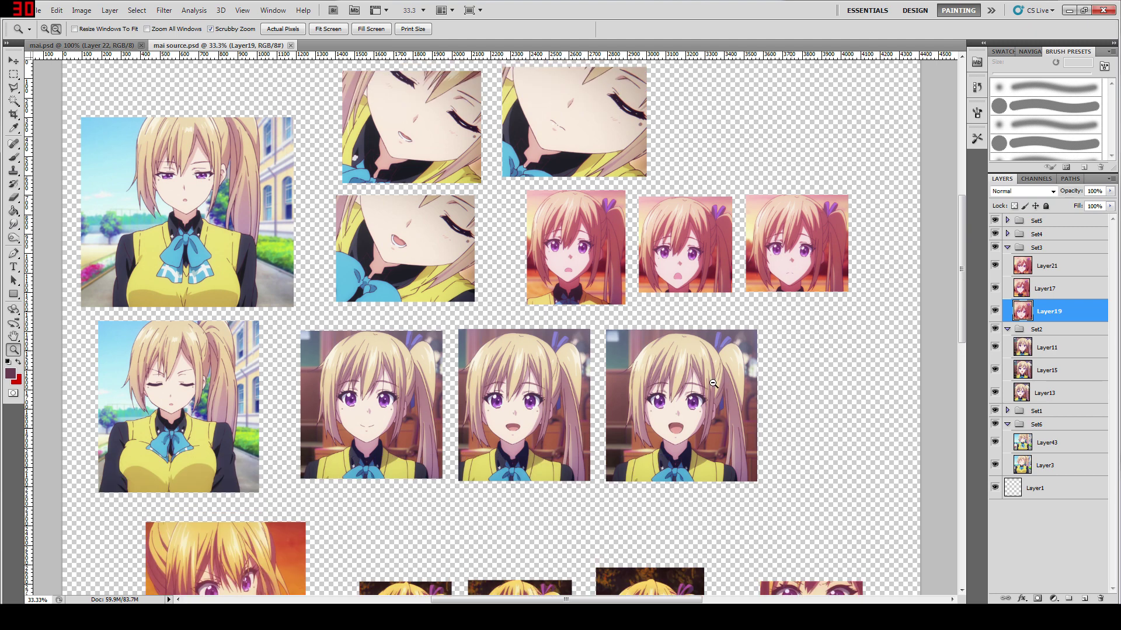
pyautogui.scroll(1, 500, 363)
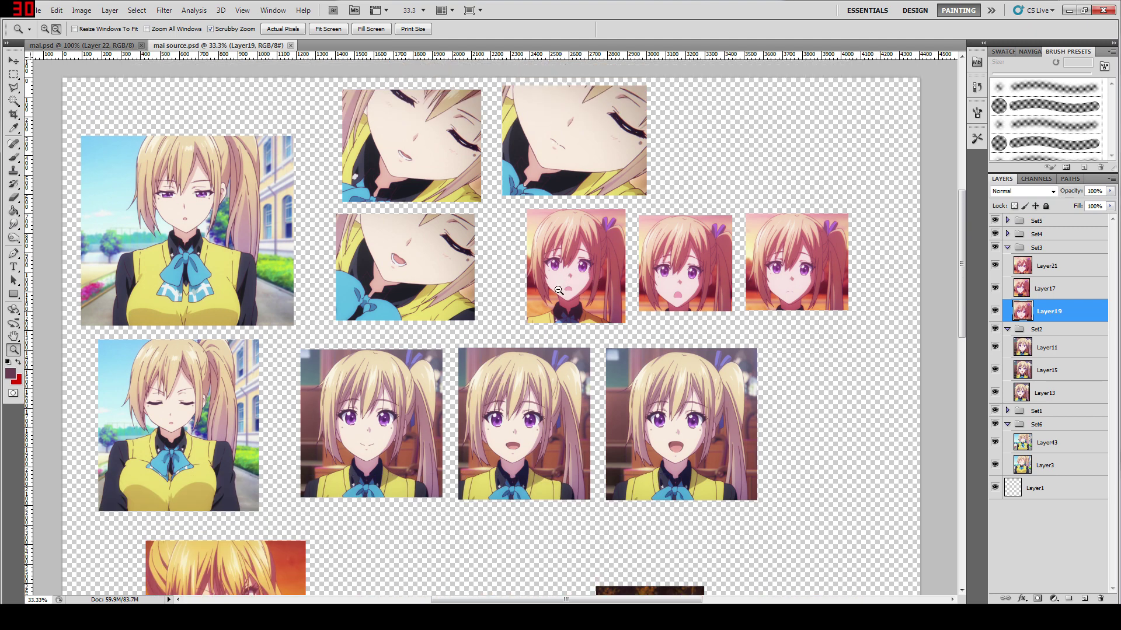
pyautogui.scroll(-2, 368, 353)
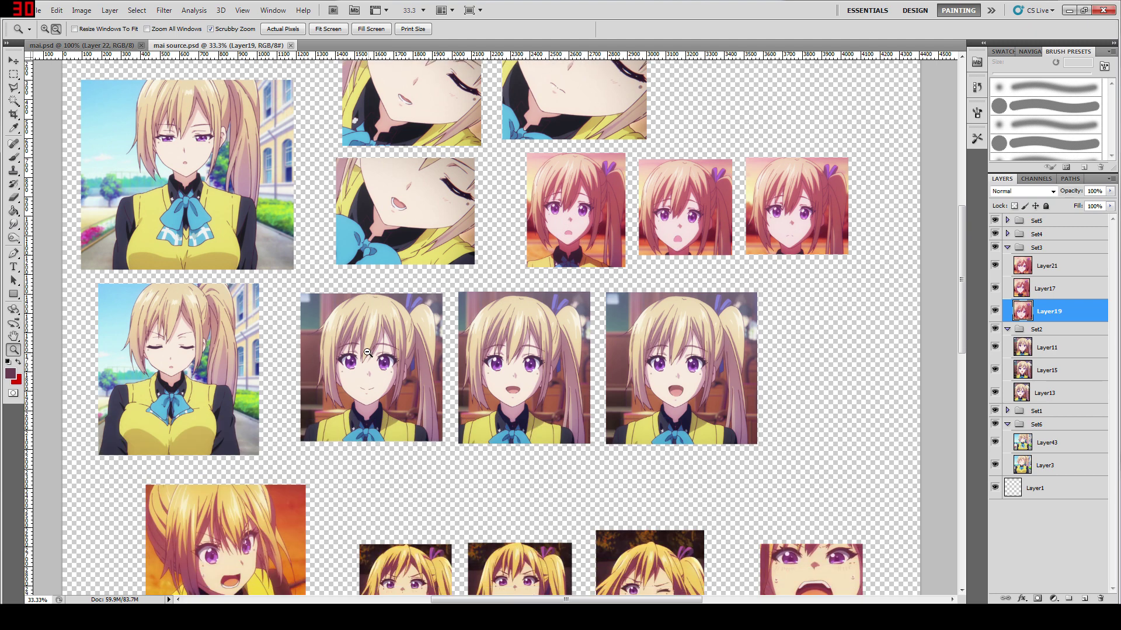
pyautogui.scroll(-2, 187, 125)
pyautogui.scroll(1, 211, 127)
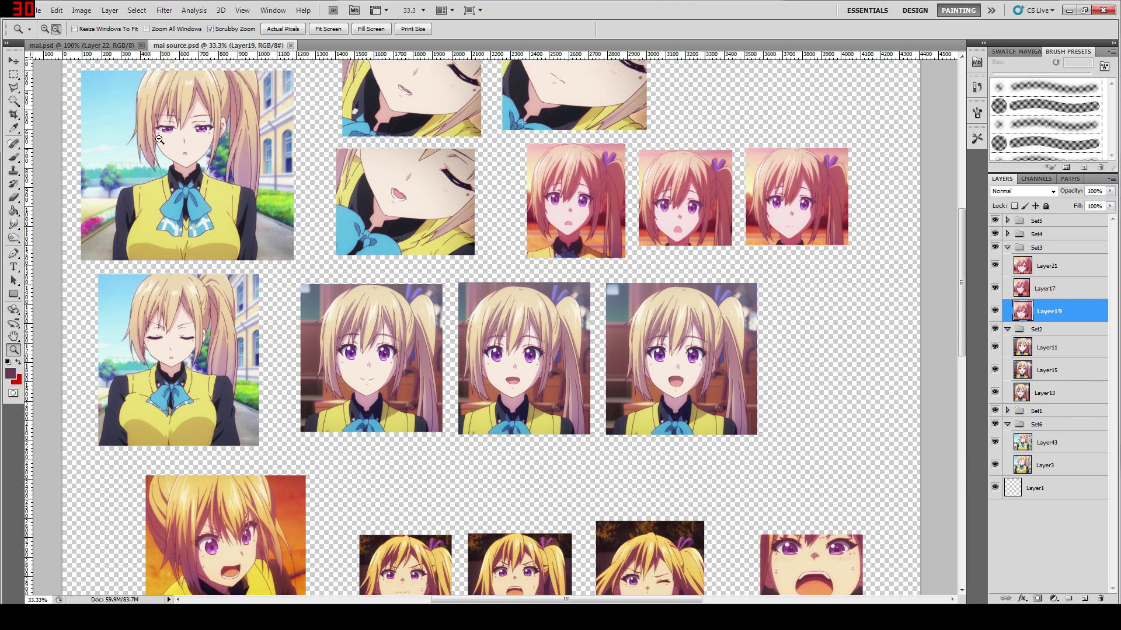
pyautogui.scroll(-7, 178, 353)
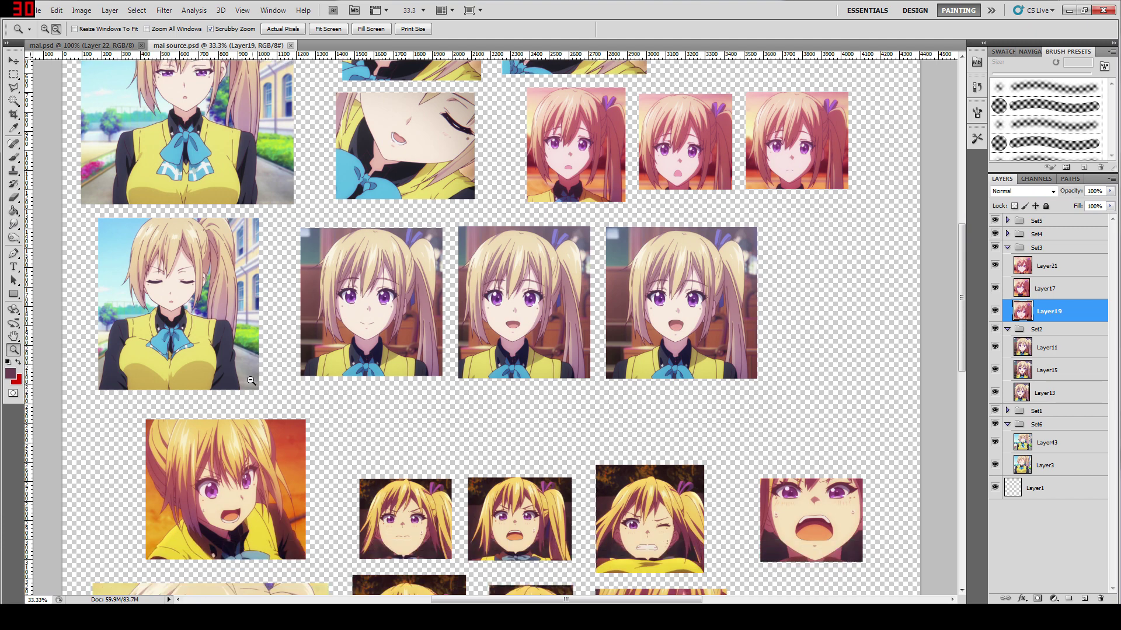
pyautogui.scroll(8, 611, 396)
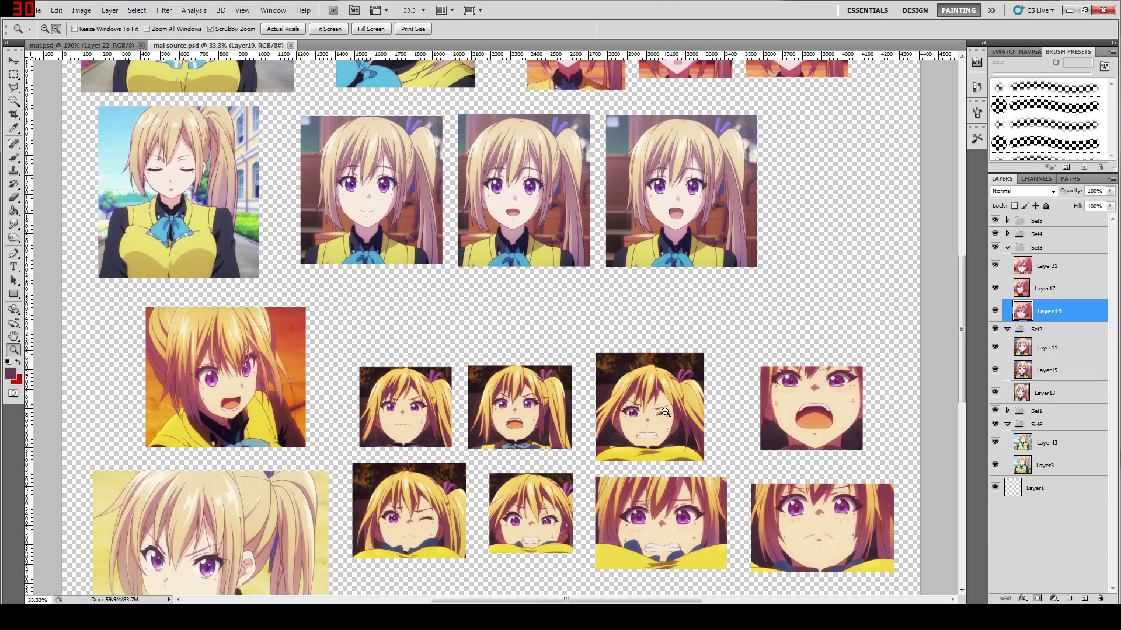
pyautogui.scroll(4, 646, 412)
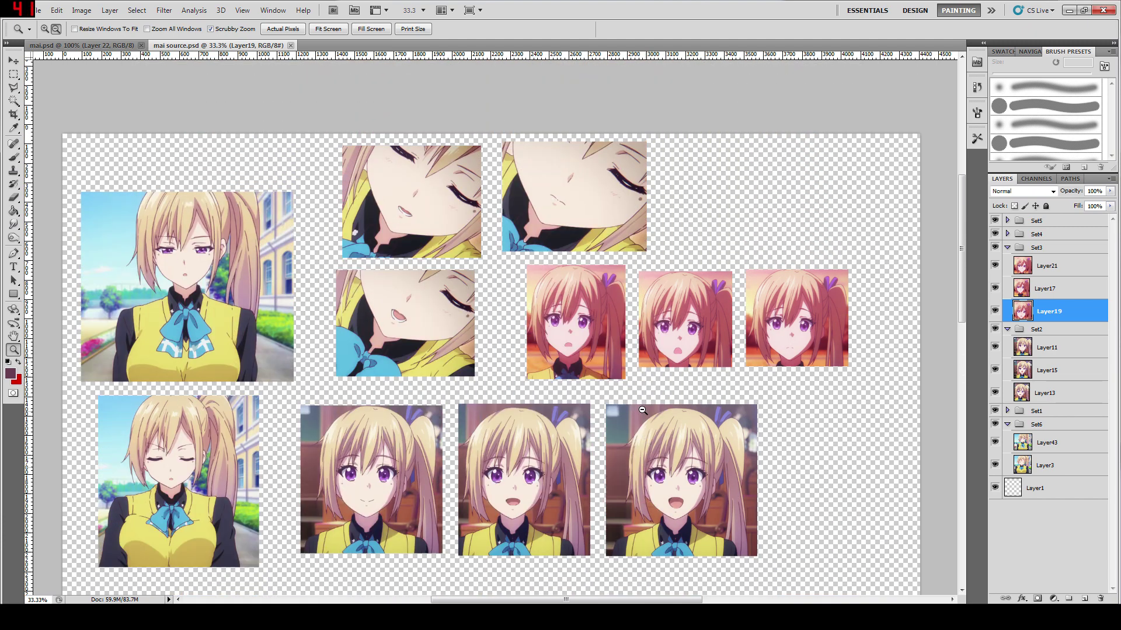
pyautogui.scroll(-5, 626, 302)
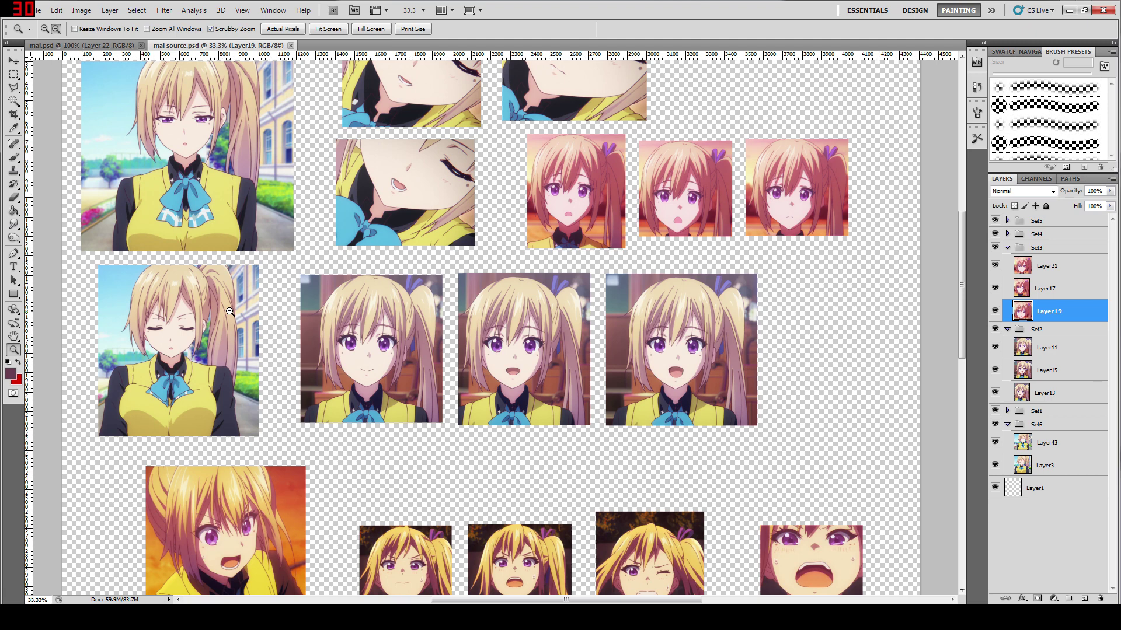
pyautogui.scroll(-8, 435, 377)
pyautogui.scroll(5, 447, 382)
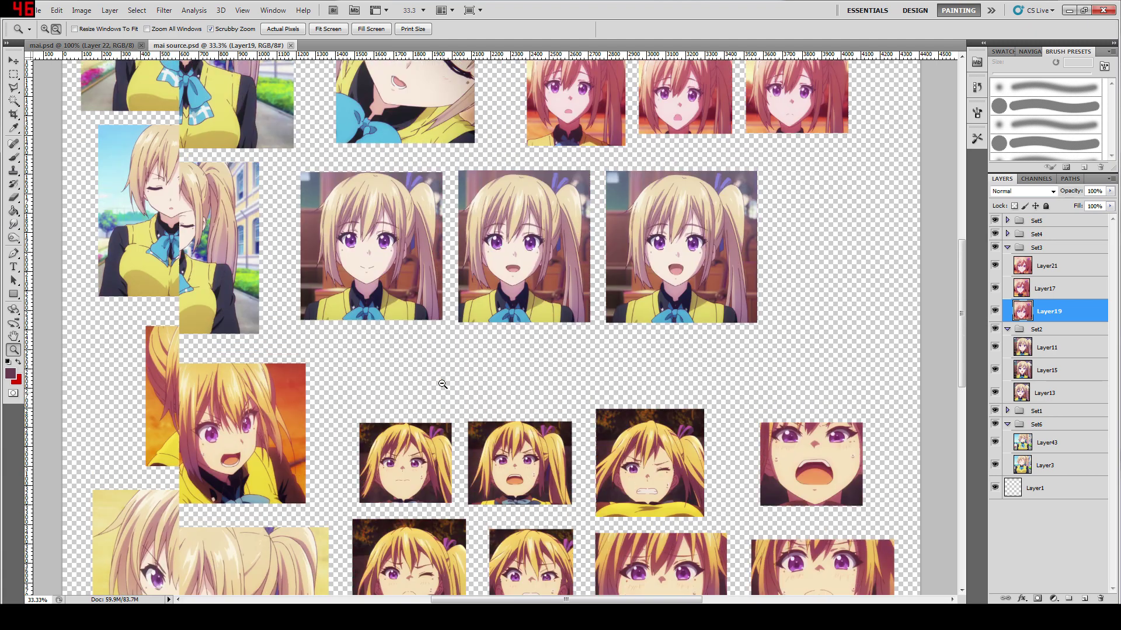
pyautogui.scroll(4, 447, 382)
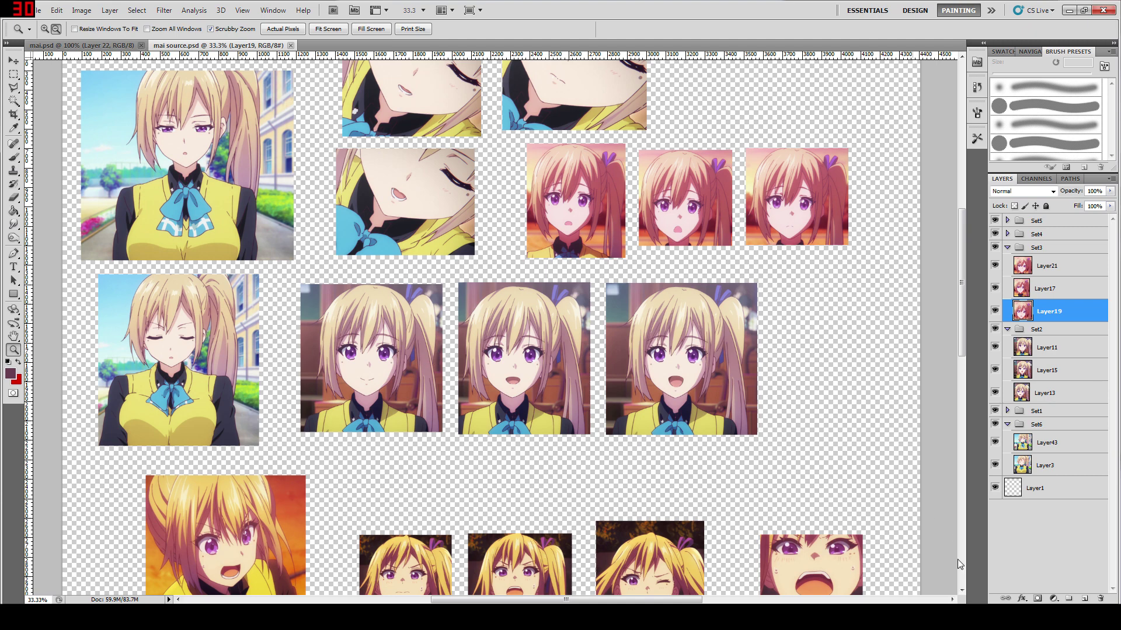
pyautogui.hotkey('alt', 'Tab')
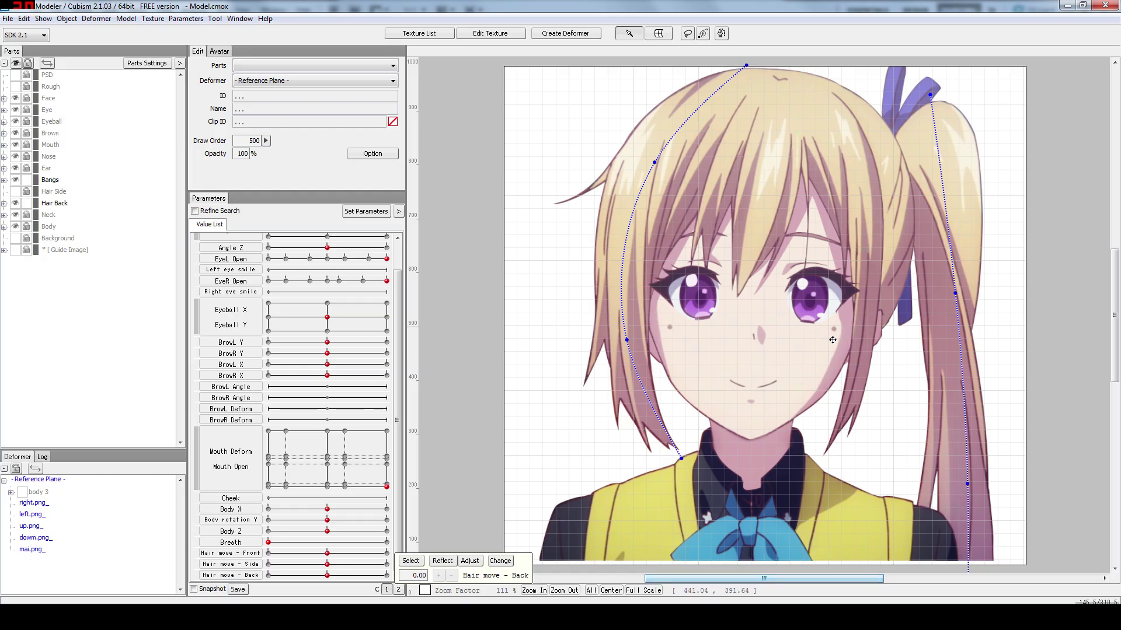
pyautogui.scroll(3, 768, 350)
pyautogui.scroll(-4, 759, 346)
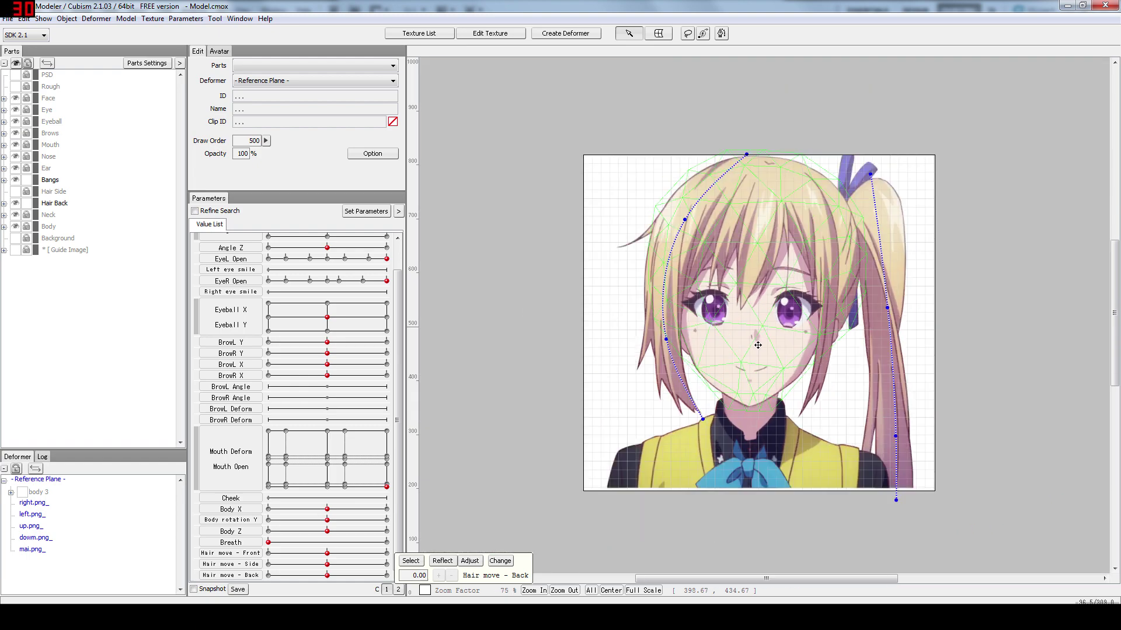
pyautogui.scroll(1, 758, 345)
pyautogui.scroll(2, 758, 345)
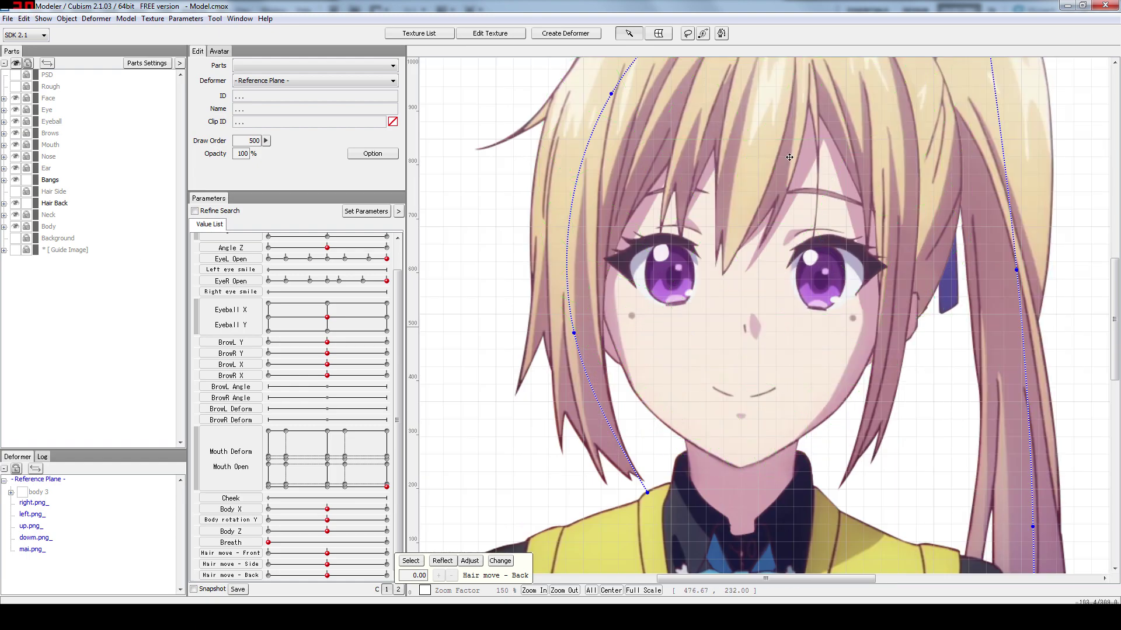
pyautogui.scroll(-2, 623, 185)
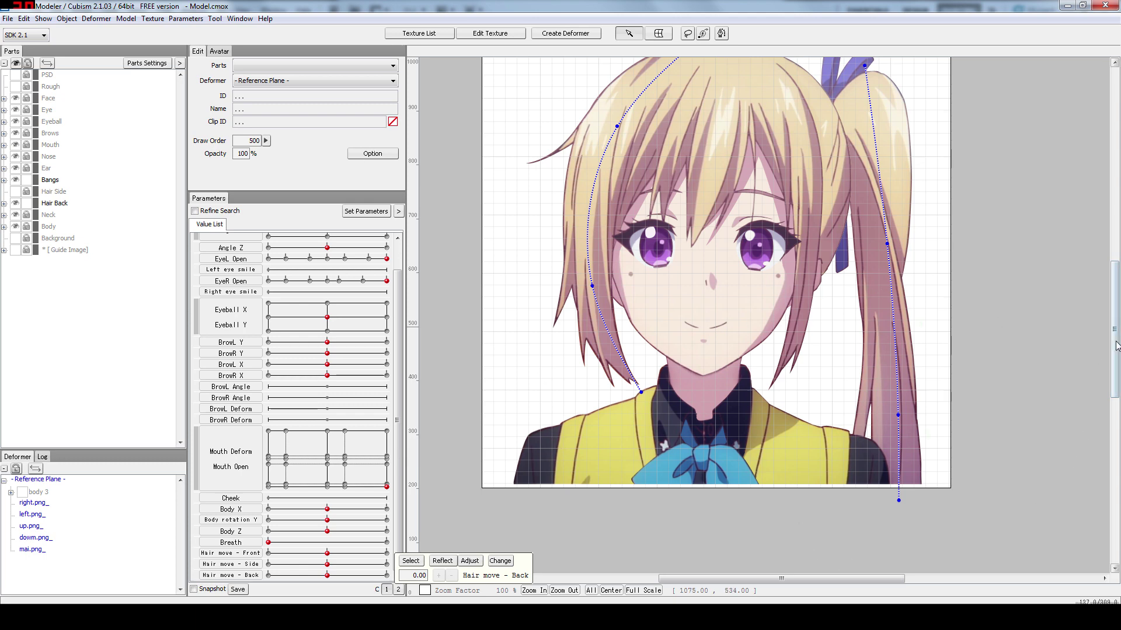
pyautogui.scroll(2, 865, 261)
pyautogui.scroll(-2, 866, 261)
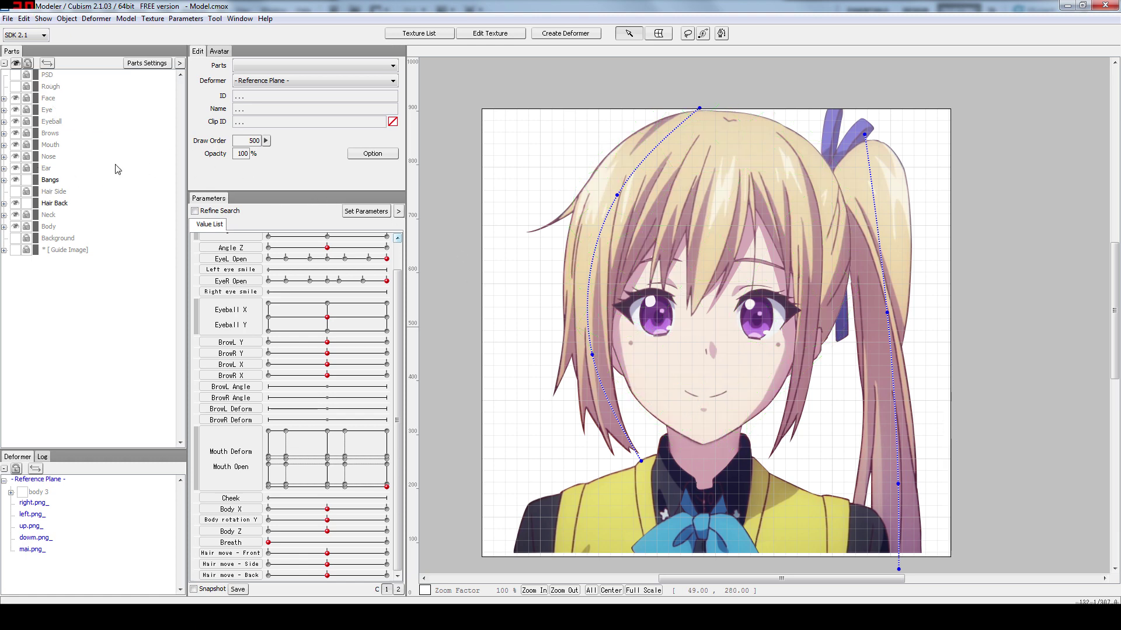
pyautogui.scroll(1, 327, 263)
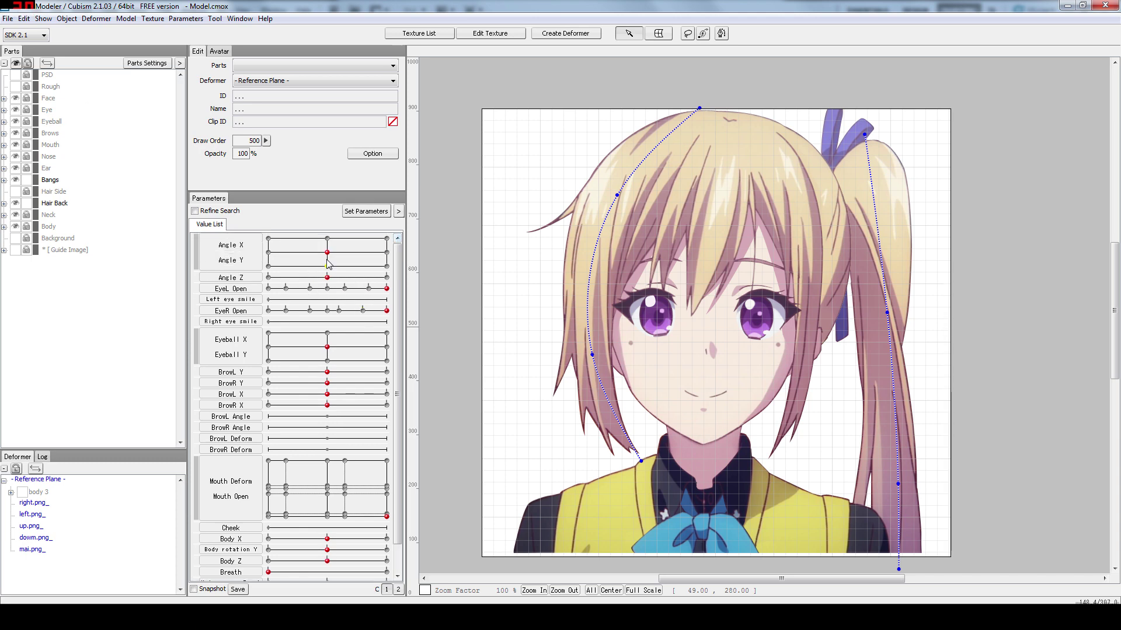
pyautogui.moveTo(327, 264)
pyautogui.mouseDown()
pyautogui.moveTo(318, 248)
pyautogui.moveTo(250, 227)
pyautogui.moveTo(267, 251)
pyautogui.moveTo(235, 194)
pyautogui.moveTo(331, 174)
pyautogui.moveTo(344, 233)
pyautogui.moveTo(315, 250)
pyautogui.moveTo(327, 252)
pyautogui.moveTo(310, 278)
pyautogui.moveTo(292, 279)
pyautogui.moveTo(317, 278)
pyautogui.mouseUp()
# Step: Straighten the head, close both eyes, then shift the pupils and re-centre Eyeball X/Y to 0.00
pyautogui.click(327, 277)
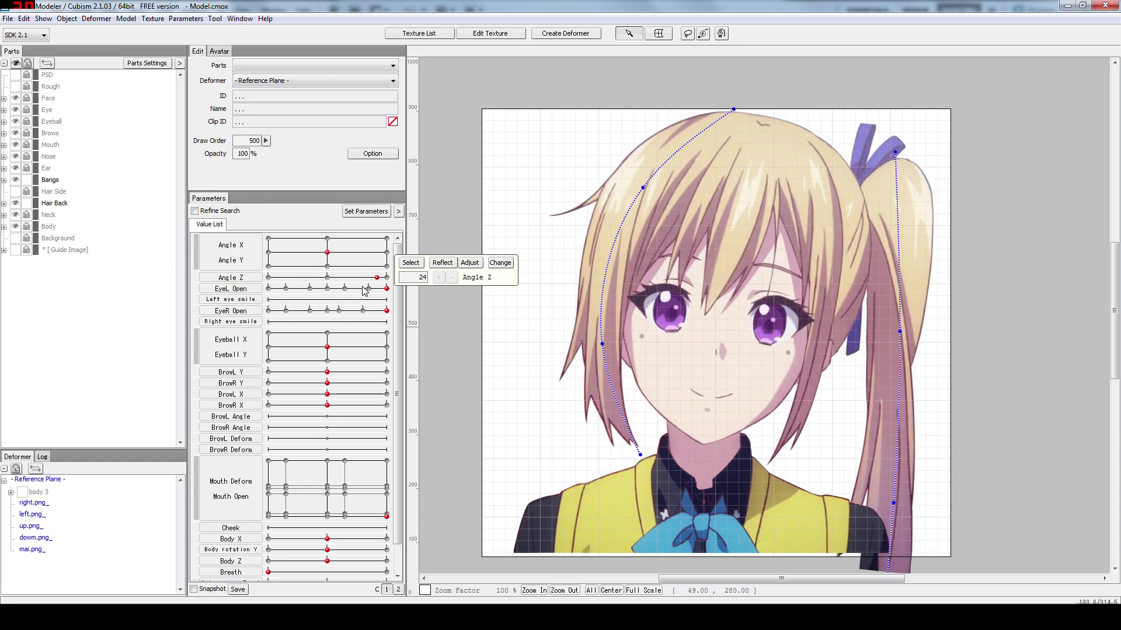
pyautogui.moveTo(362, 291); pyautogui.dragTo(278, 298)
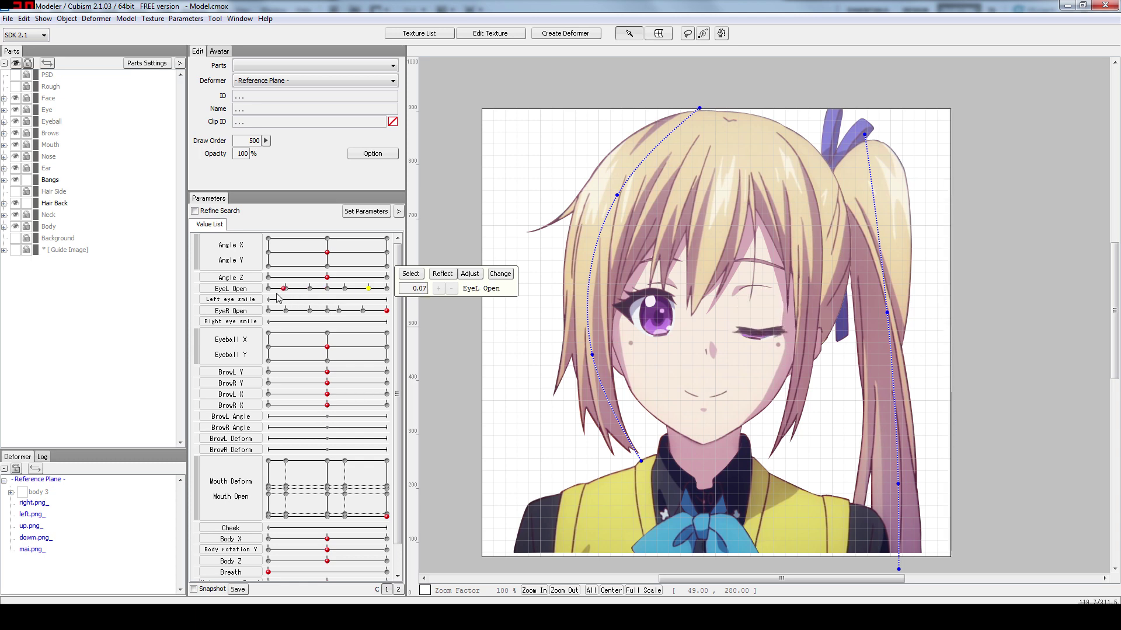
pyautogui.moveTo(375, 310); pyautogui.dragTo(314, 311)
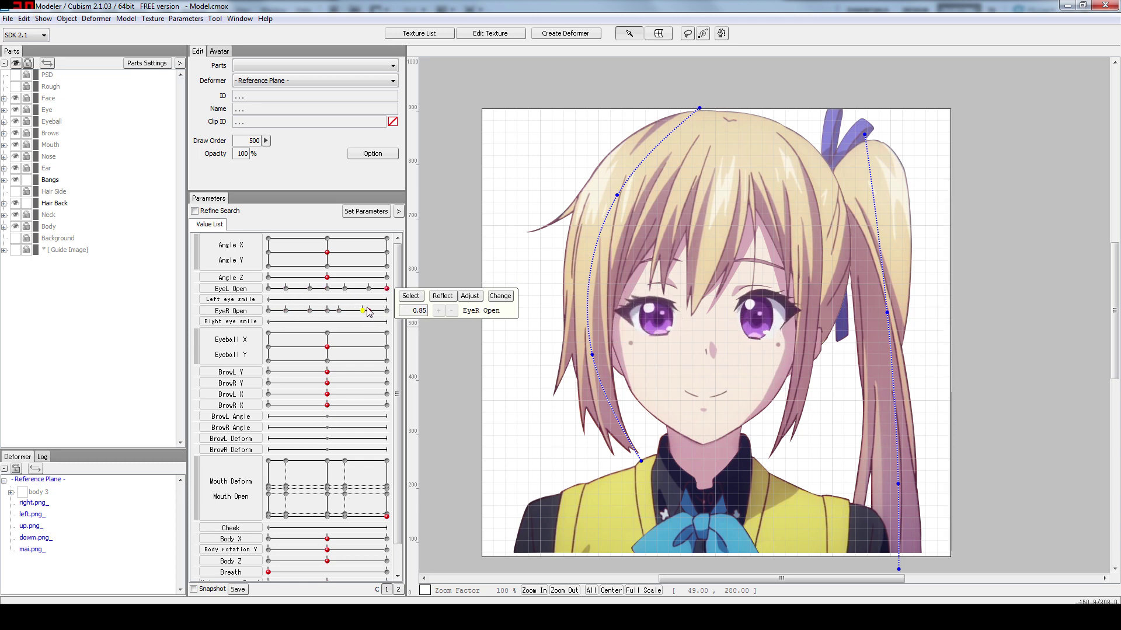
pyautogui.moveTo(342, 314); pyautogui.dragTo(390, 290)
pyautogui.moveTo(328, 339); pyautogui.dragTo(329, 383)
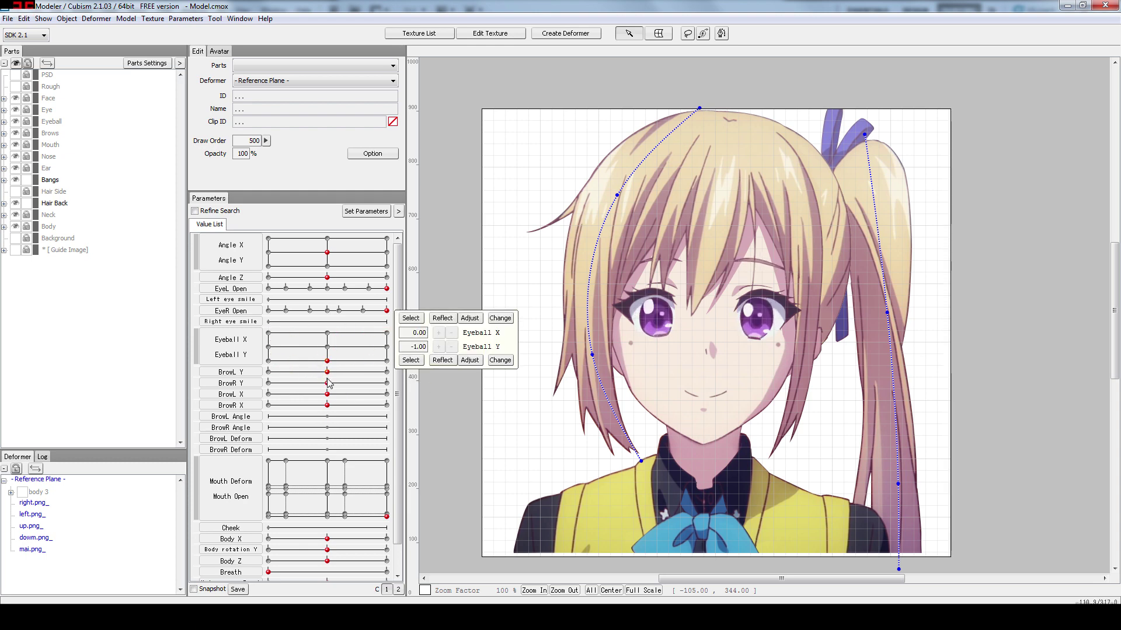
pyautogui.click(328, 348)
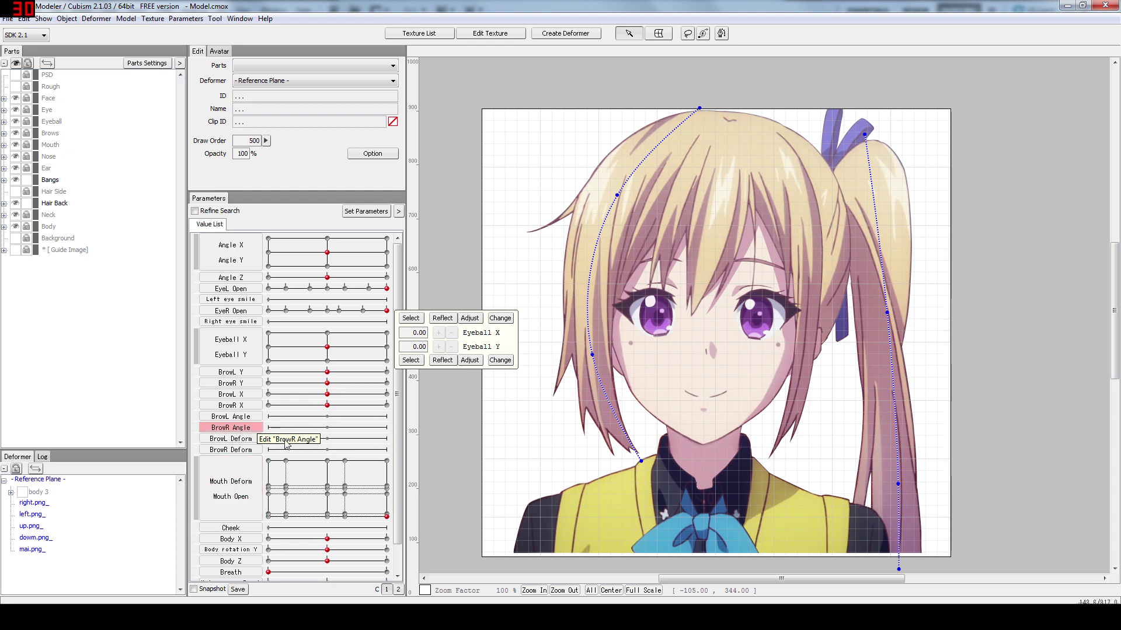
# Step: Nudge the BrowL X slider to move the left brow sideways
pyautogui.moveTo(328, 392); pyautogui.dragTo(328, 397)
pyautogui.scroll(-1, 348, 494)
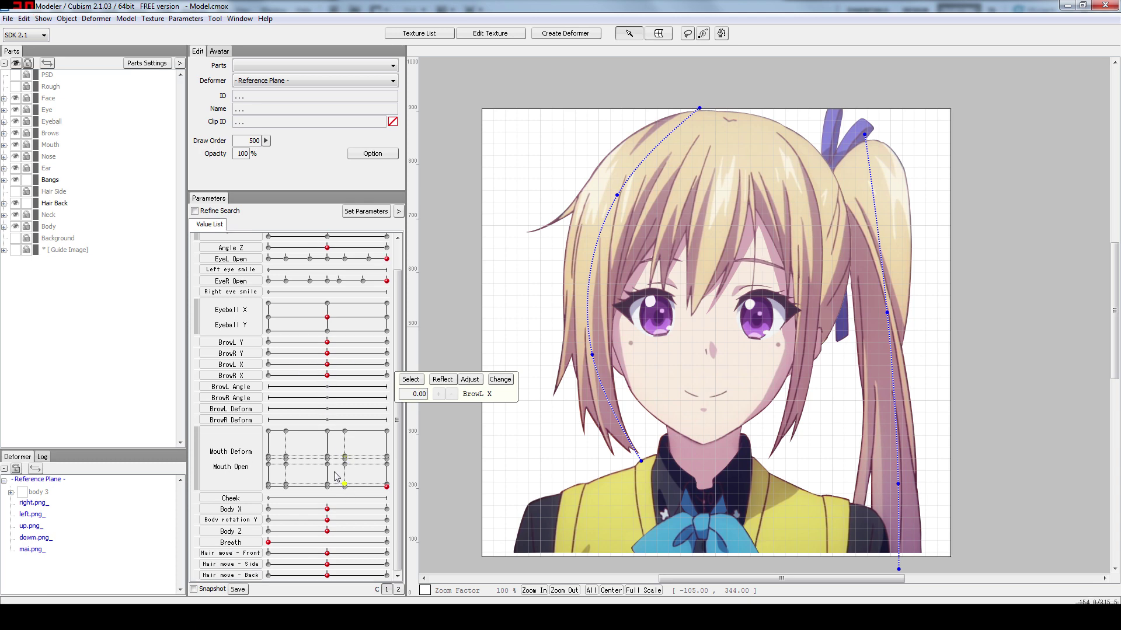
pyautogui.moveTo(344, 485); pyautogui.dragTo(428, 476)
# Step: Sweep the mouth knob through smiles and openings, ending at Mouth Deform -1.00, Mouth Open 0.00
pyautogui.moveTo(275, 448); pyautogui.dragTo(475, 492)
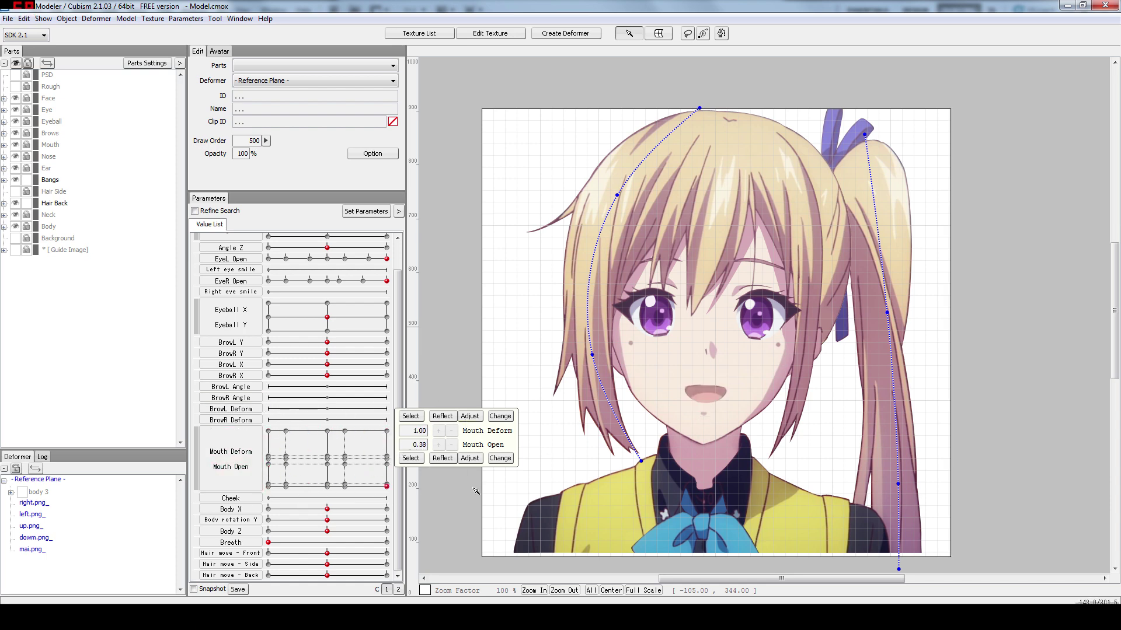
pyautogui.moveTo(297, 425); pyautogui.dragTo(263, 416)
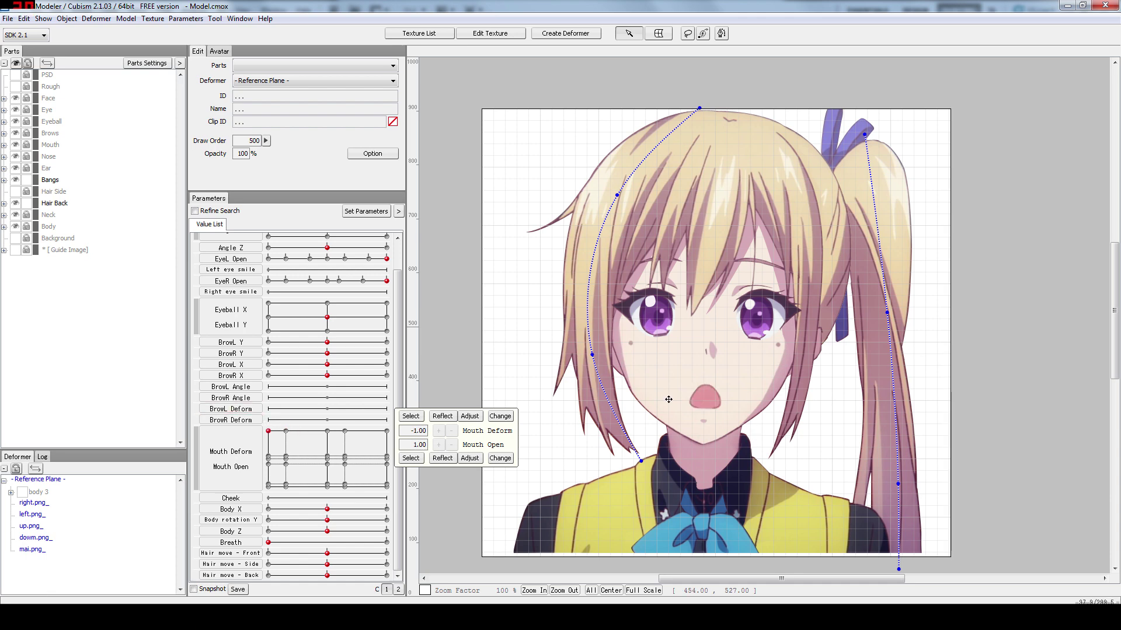
pyautogui.moveTo(268, 431); pyautogui.dragTo(367, 478)
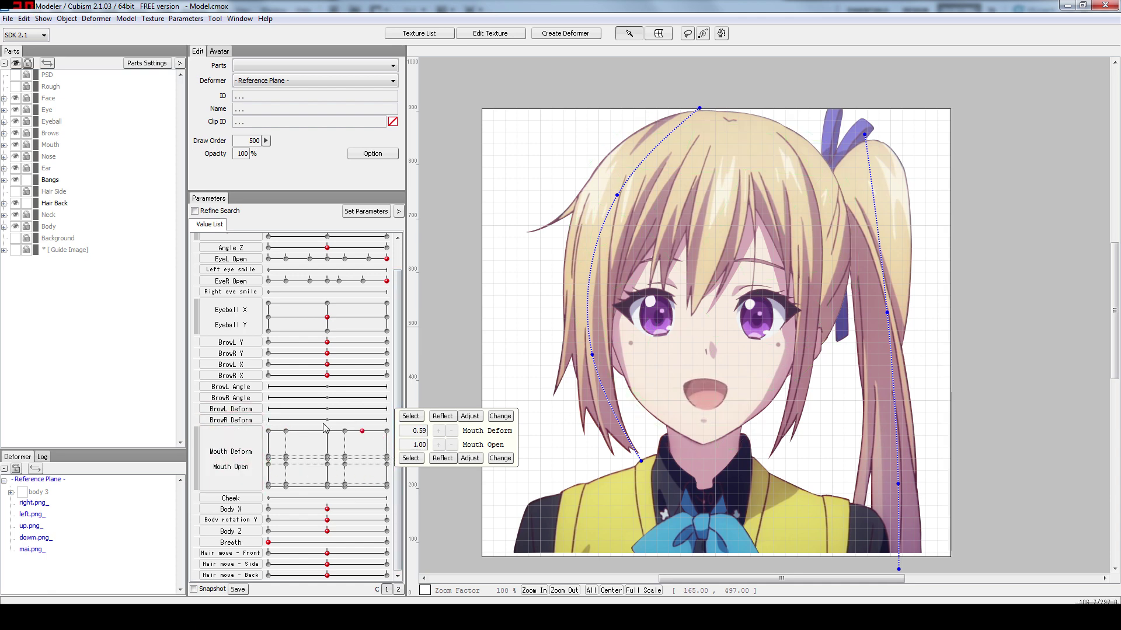
pyautogui.moveTo(399, 433)
pyautogui.mouseDown()
pyautogui.moveTo(270, 422)
pyautogui.moveTo(369, 492)
pyautogui.moveTo(395, 425)
pyautogui.mouseUp()
pyautogui.moveTo(297, 487); pyautogui.dragTo(290, 437)
pyautogui.moveTo(383, 424); pyautogui.dragTo(327, 491)
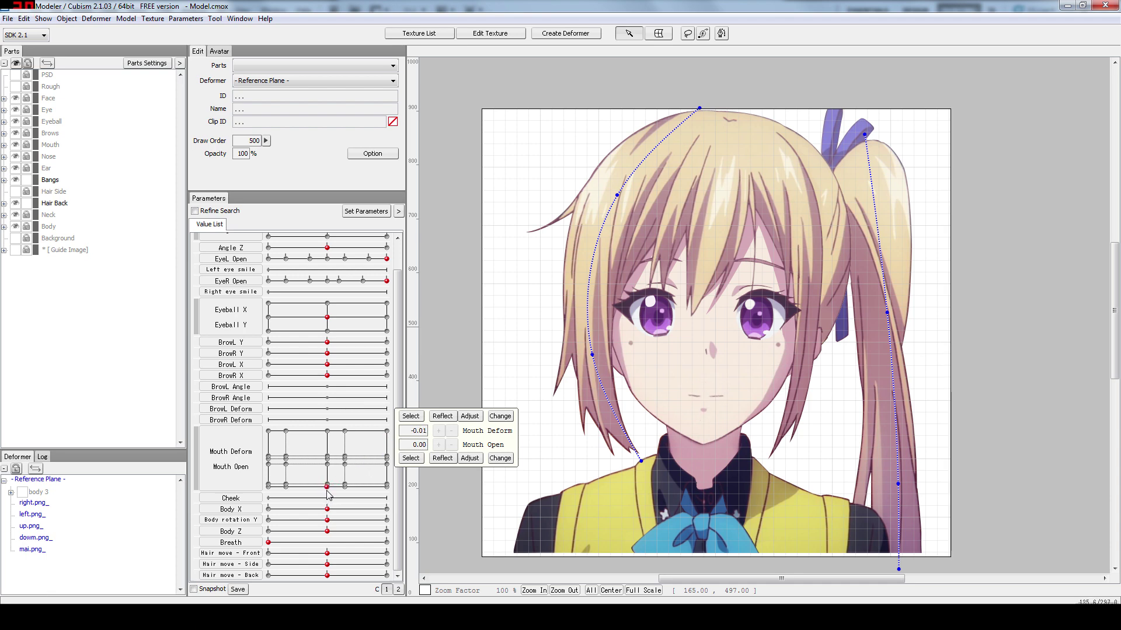
pyautogui.moveTo(272, 424); pyautogui.dragTo(355, 448)
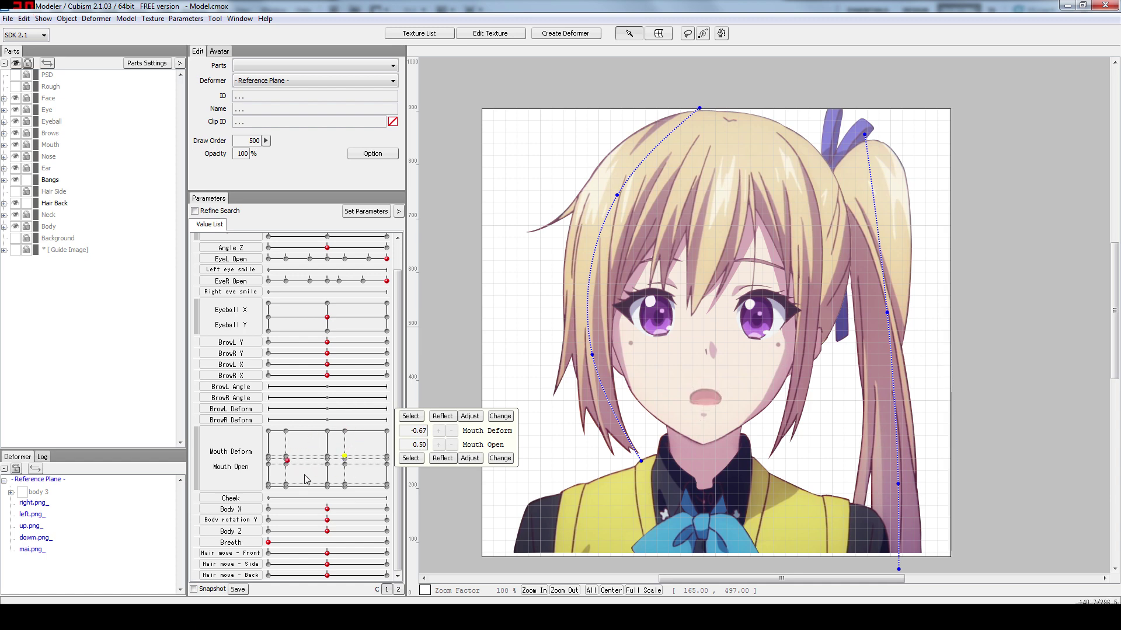
pyautogui.moveTo(293, 425); pyautogui.dragTo(333, 431)
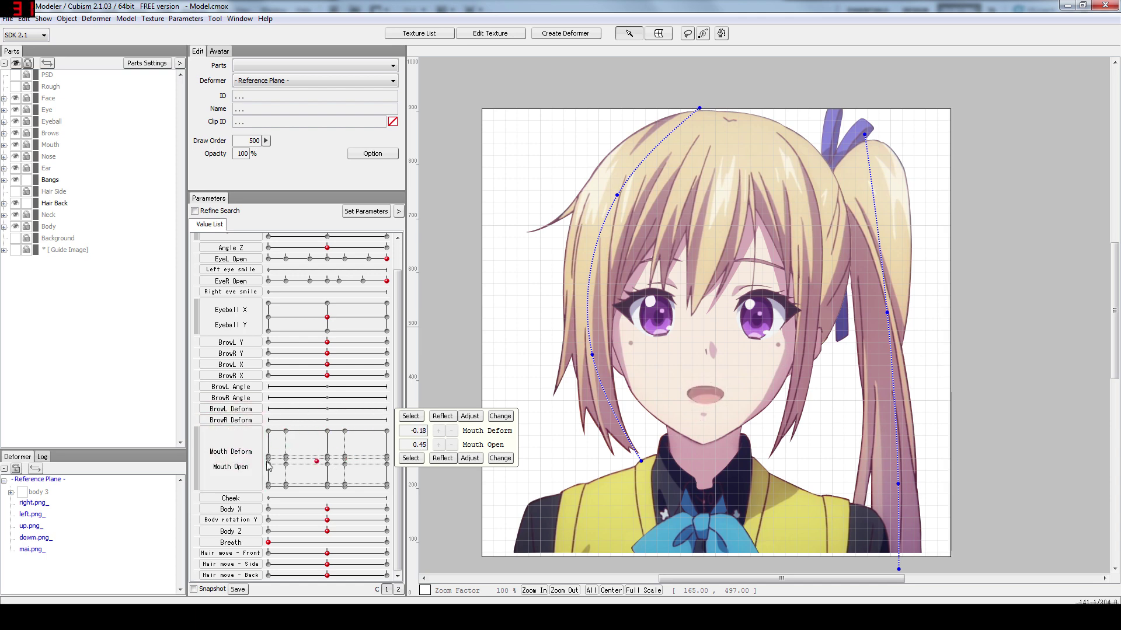
pyautogui.moveTo(391, 470); pyautogui.dragTo(270, 492)
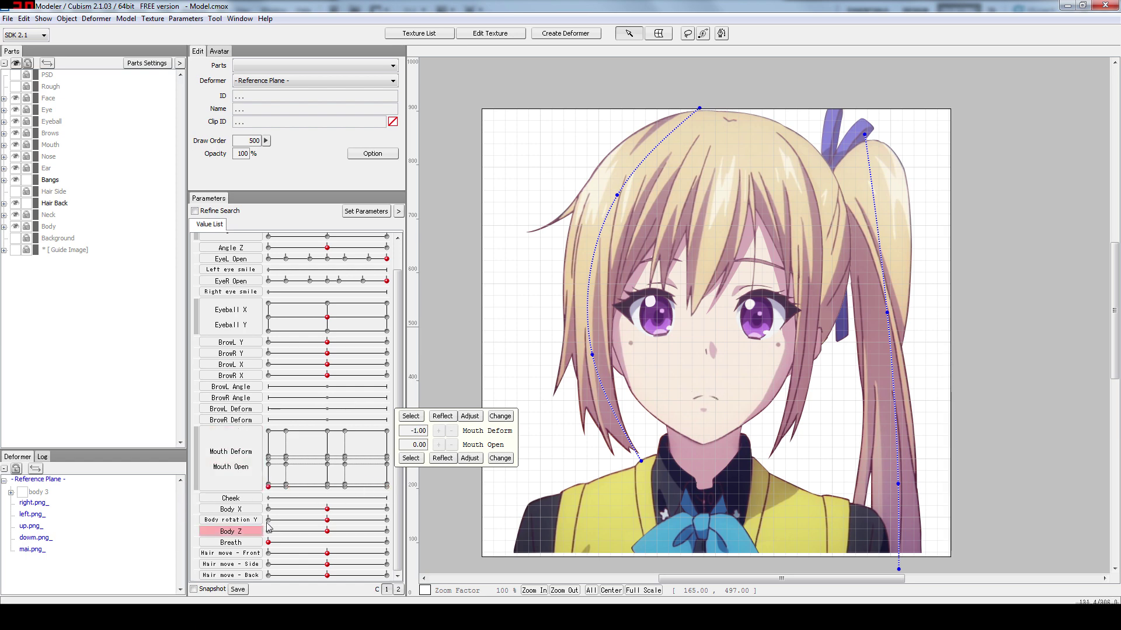
pyautogui.click(327, 509)
# Step: Turn the body sideways with Body X, reset it to centre, and tilt it with Body Z
pyautogui.moveTo(327, 509); pyautogui.dragTo(381, 519)
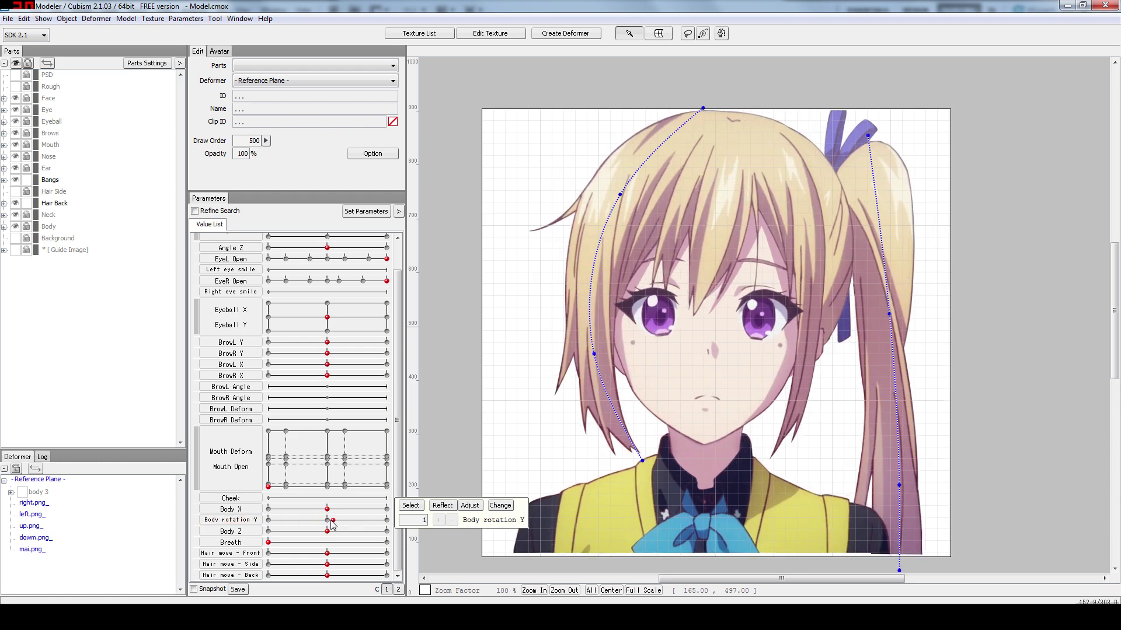
pyautogui.click(328, 520)
pyautogui.click(328, 520)
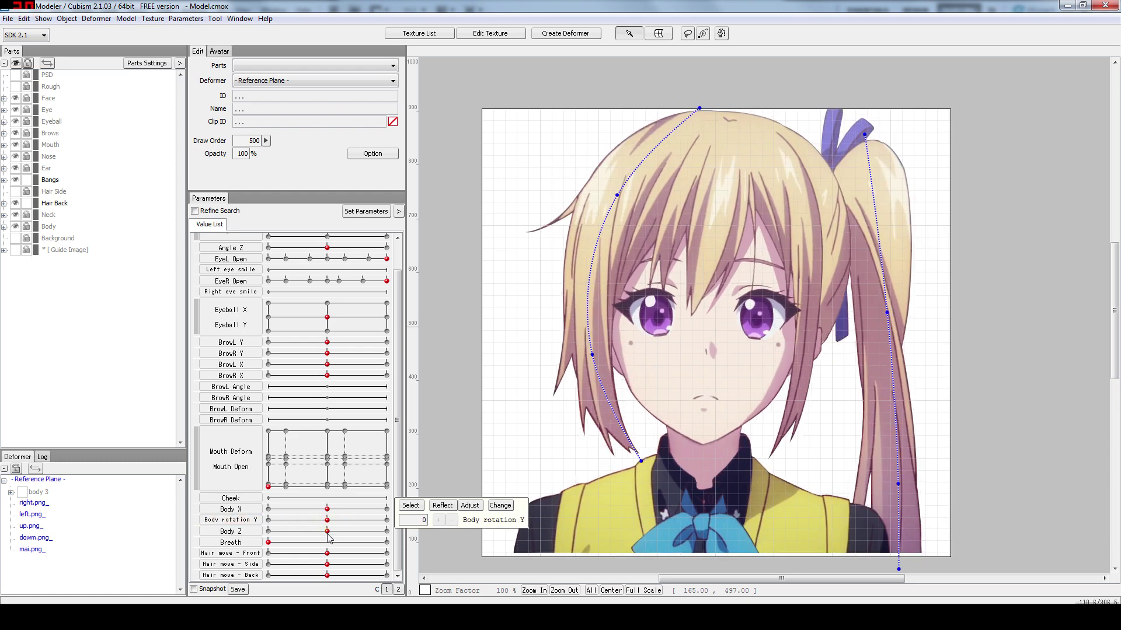
pyautogui.moveTo(327, 532)
pyautogui.mouseDown()
pyautogui.moveTo(383, 532)
pyautogui.moveTo(286, 536)
pyautogui.moveTo(352, 537)
pyautogui.moveTo(328, 531)
pyautogui.mouseUp()
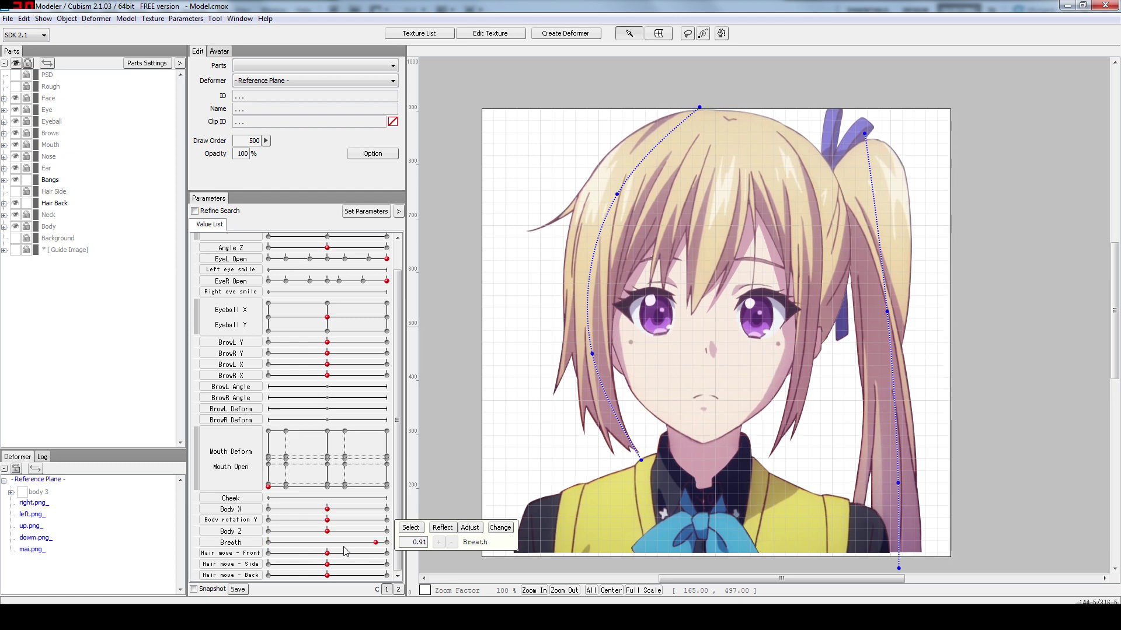
# Step: Test the Breath parameter by raising the breathing pose and easing it partway back
pyautogui.click(258, 544)
pyautogui.moveTo(268, 542); pyautogui.dragTo(380, 542)
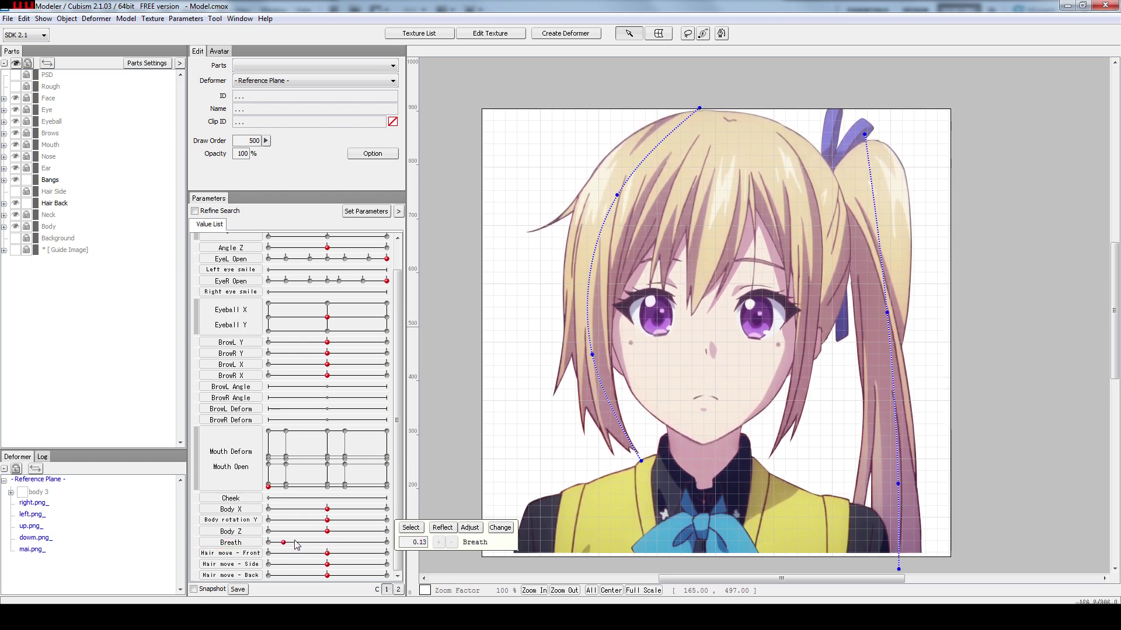
pyautogui.moveTo(380, 542); pyautogui.dragTo(294, 583)
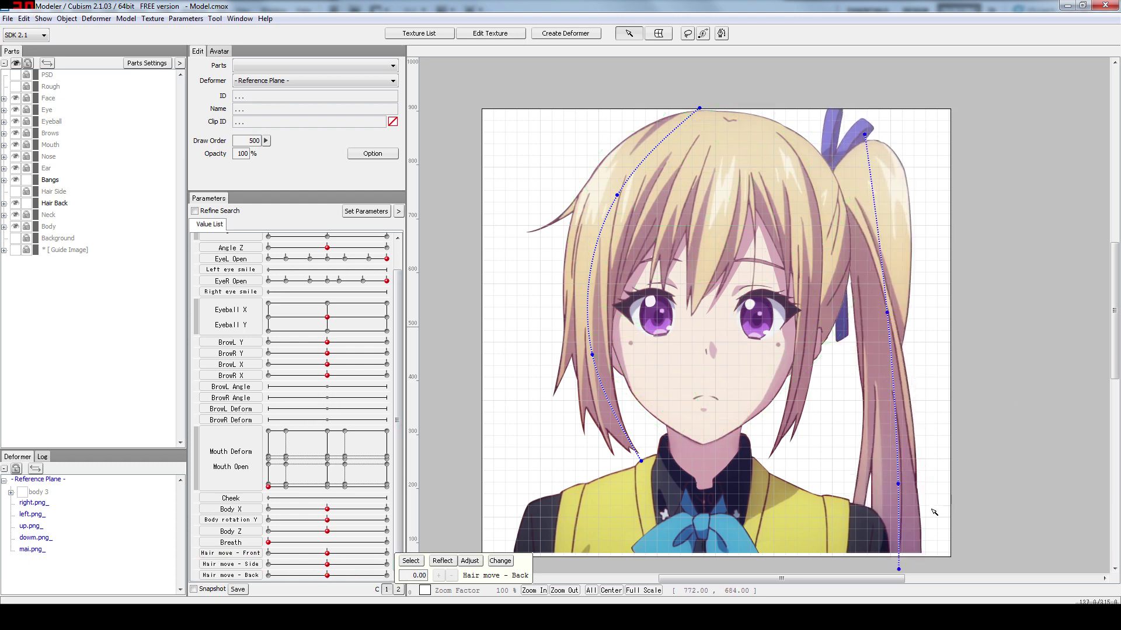
pyautogui.click(1025, 578)
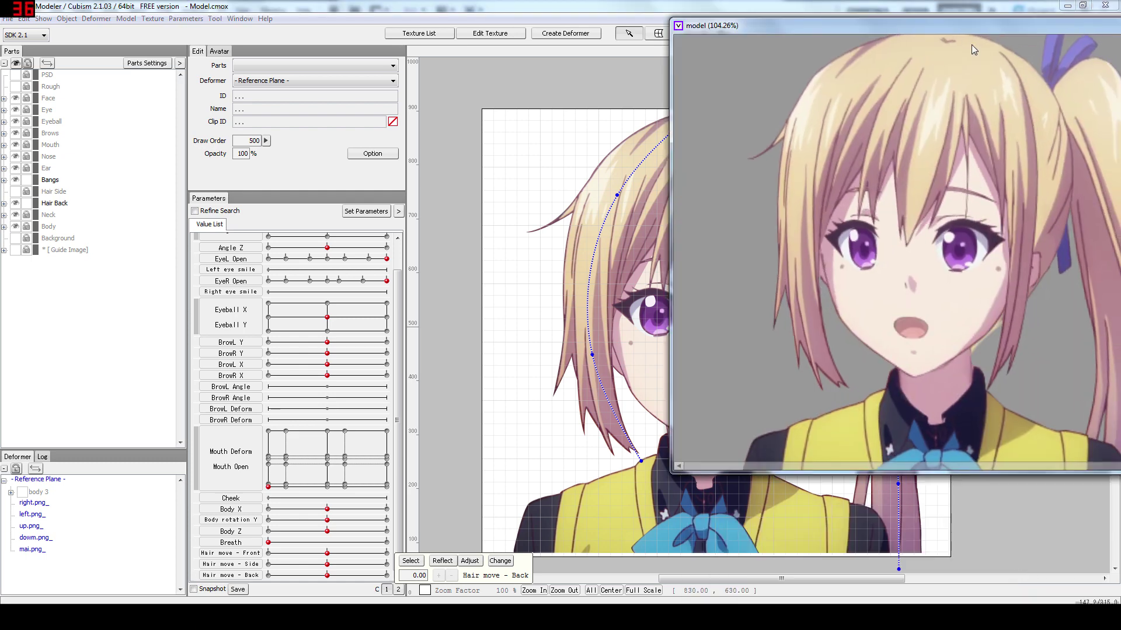
# Step: Drag the Live2D Viewer model preview window to the centre of the screen
pyautogui.moveTo(962, 23); pyautogui.dragTo(672, 74)
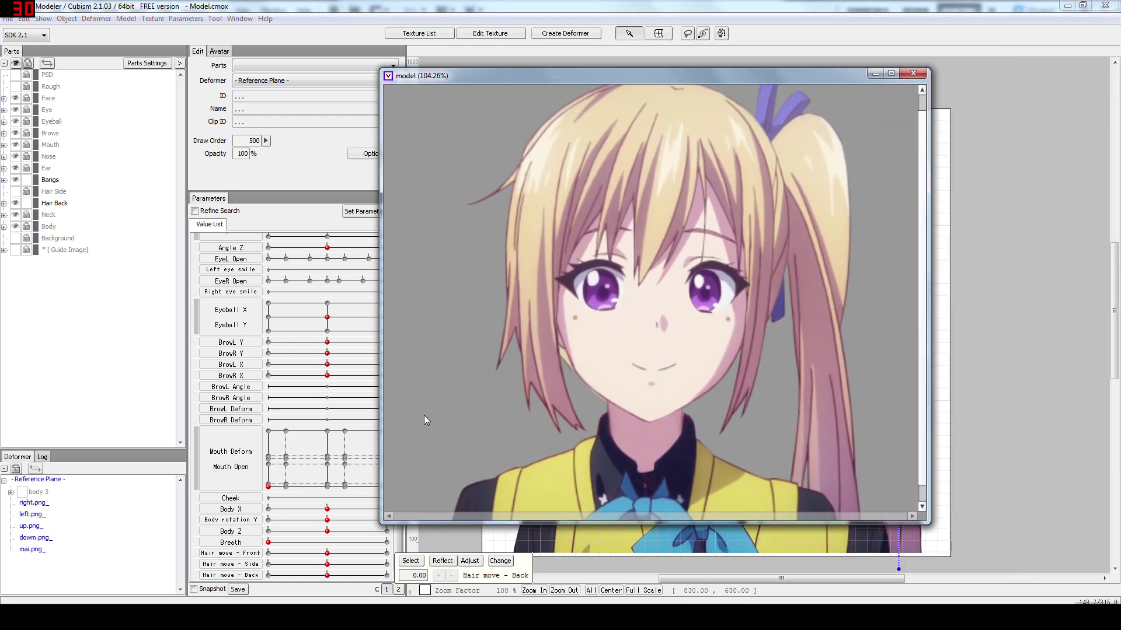